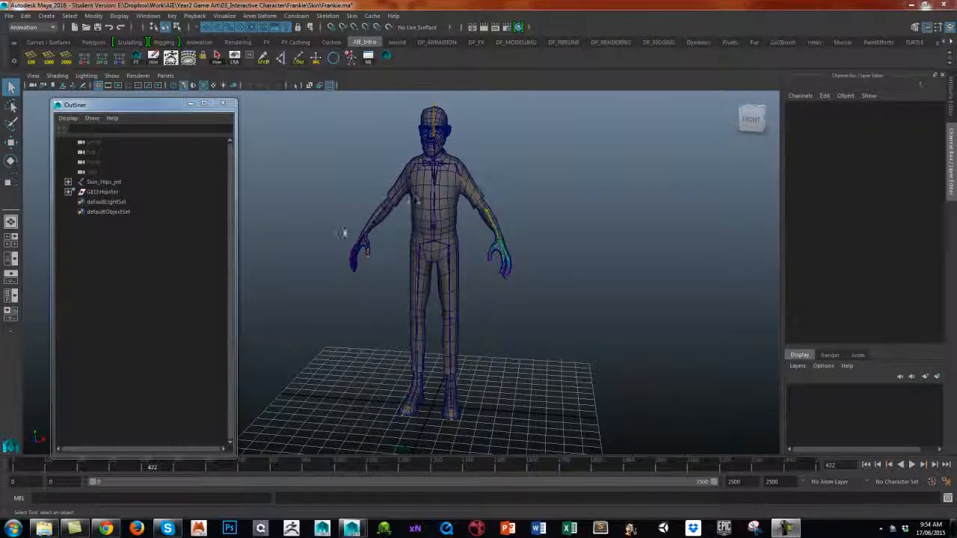
Test the skin deformation by rotating the character's left upper-arm joint about 21 degrees in Y, and undo the rotation
click(101, 192)
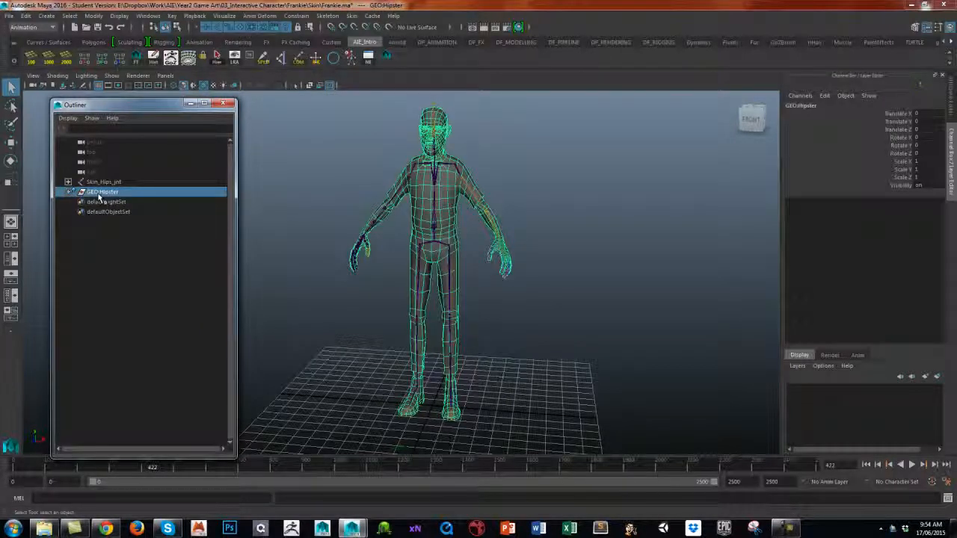
click(117, 181)
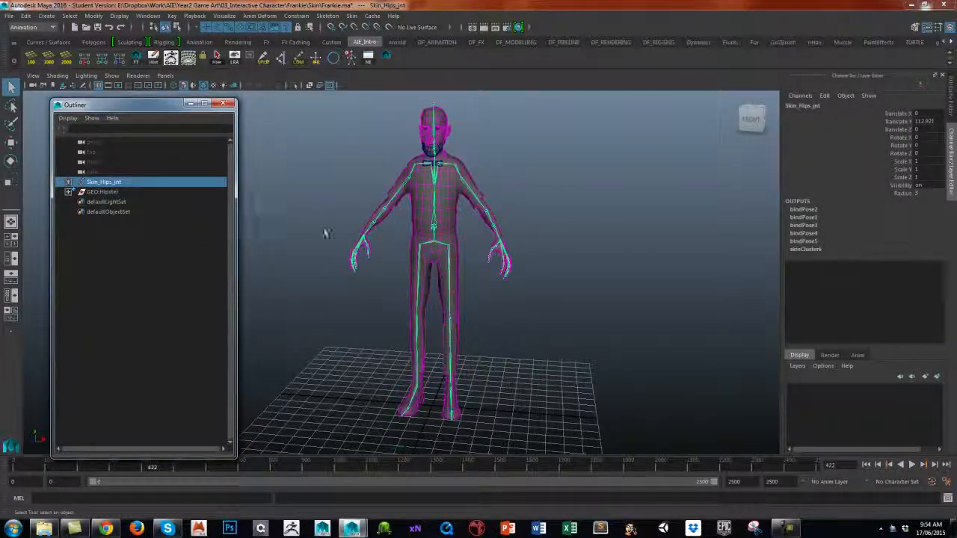
click(482, 172)
click(470, 172)
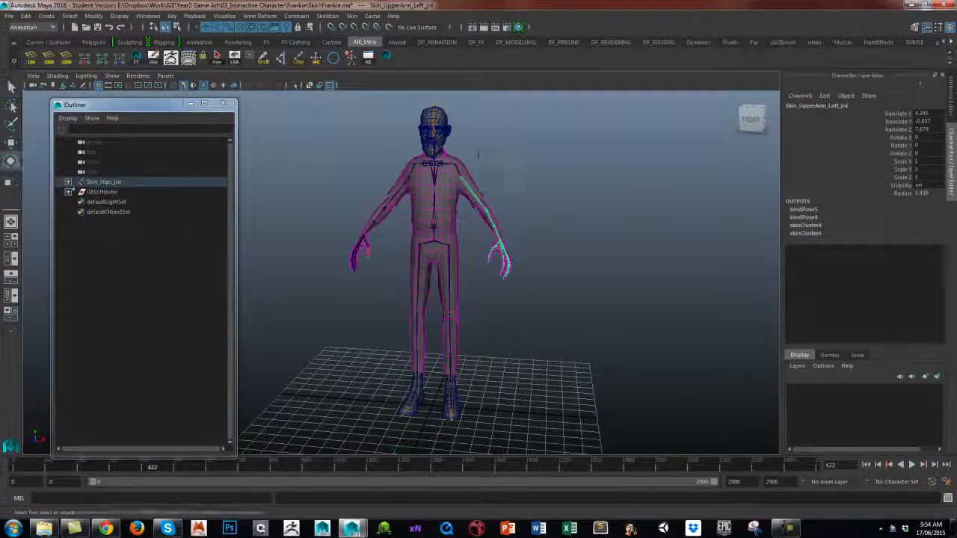
key(e)
mouse_move(495, 152)
mouse_down()
mouse_move(499, 142)
mouse_move(496, 152)
mouse_up()
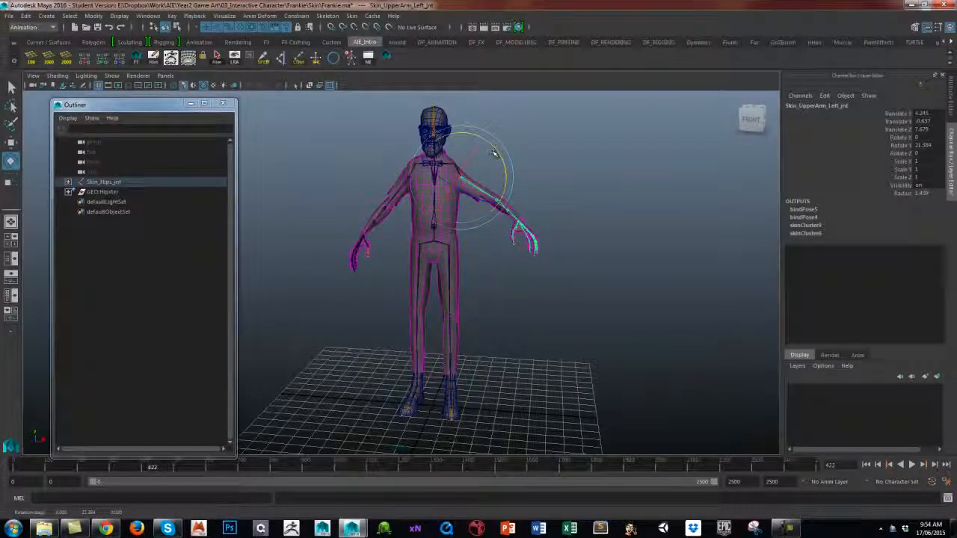
key(ctrl+z)
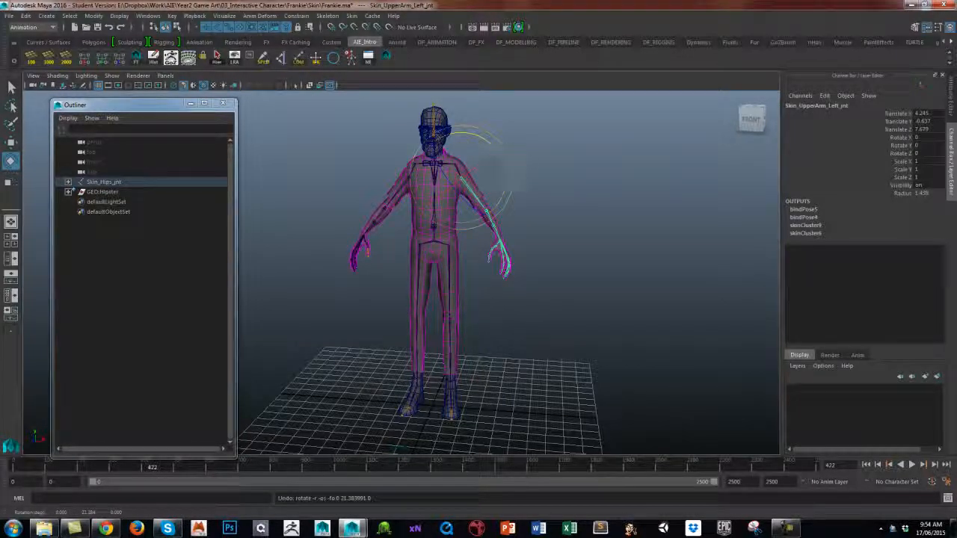
click(575, 172)
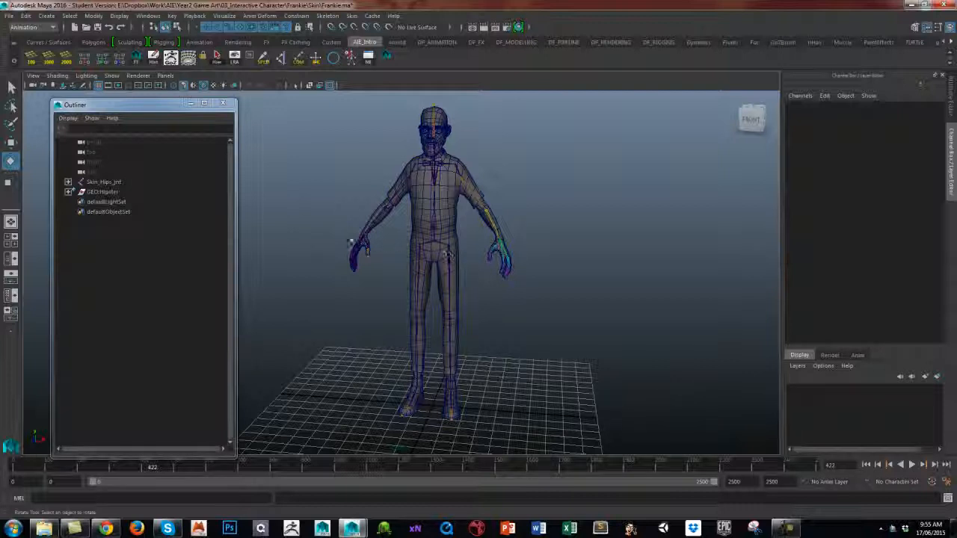
Examine the skeleton root and the GEO:Hipster geometry group, including its eye, main body and head meshes
click(112, 192)
click(116, 182)
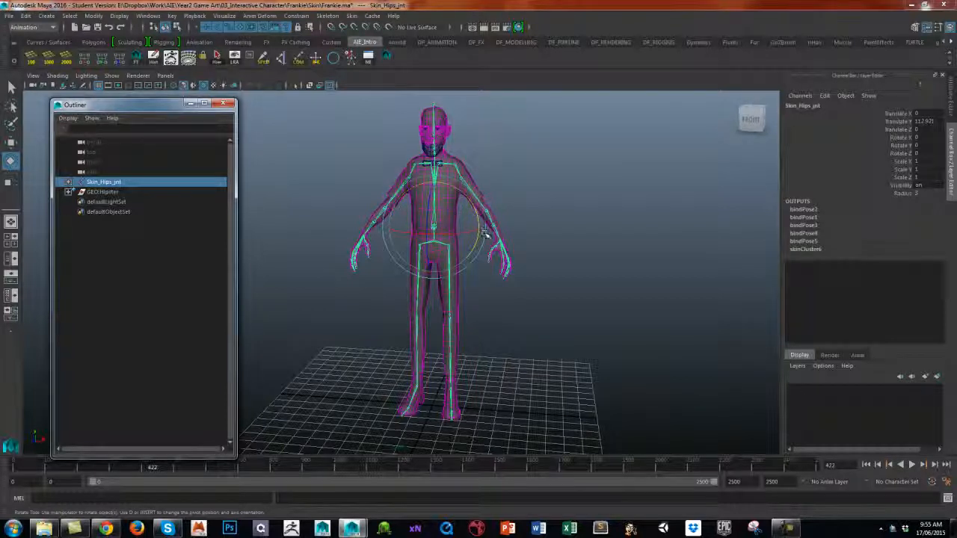
click(577, 165)
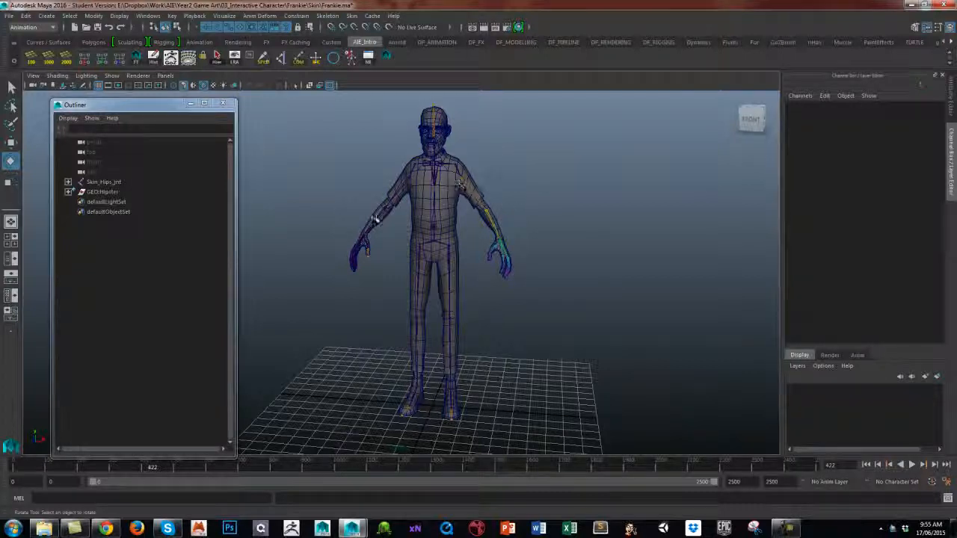
click(105, 192)
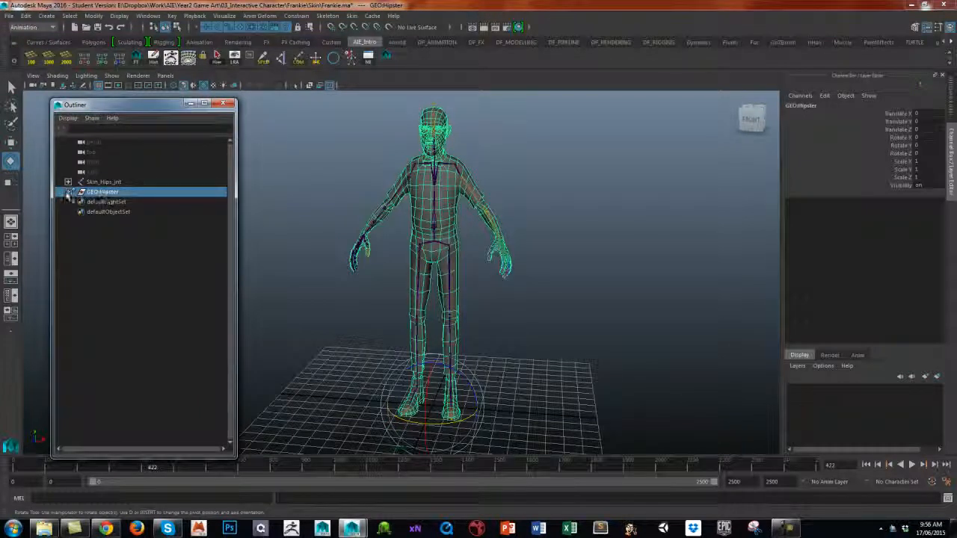
click(68, 192)
click(121, 203)
click(127, 213)
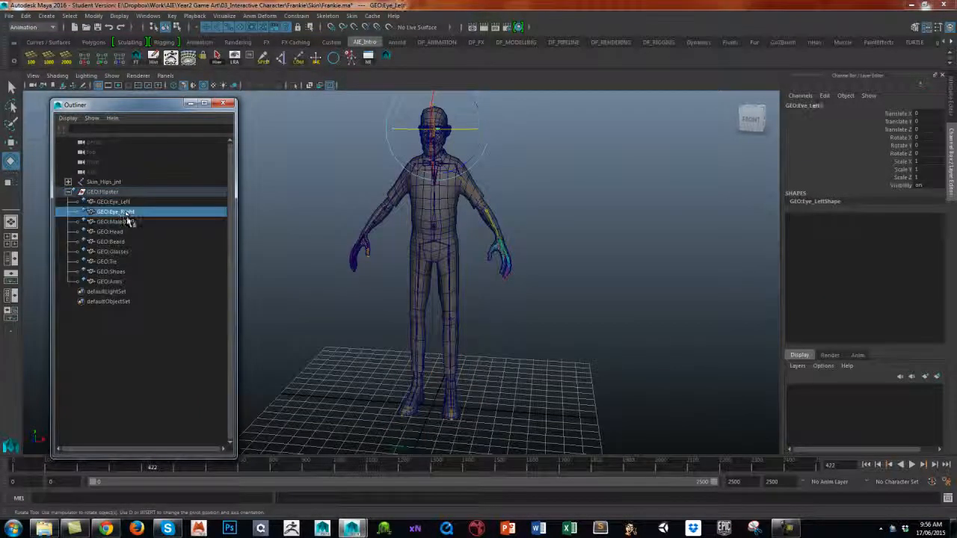
click(119, 222)
click(120, 232)
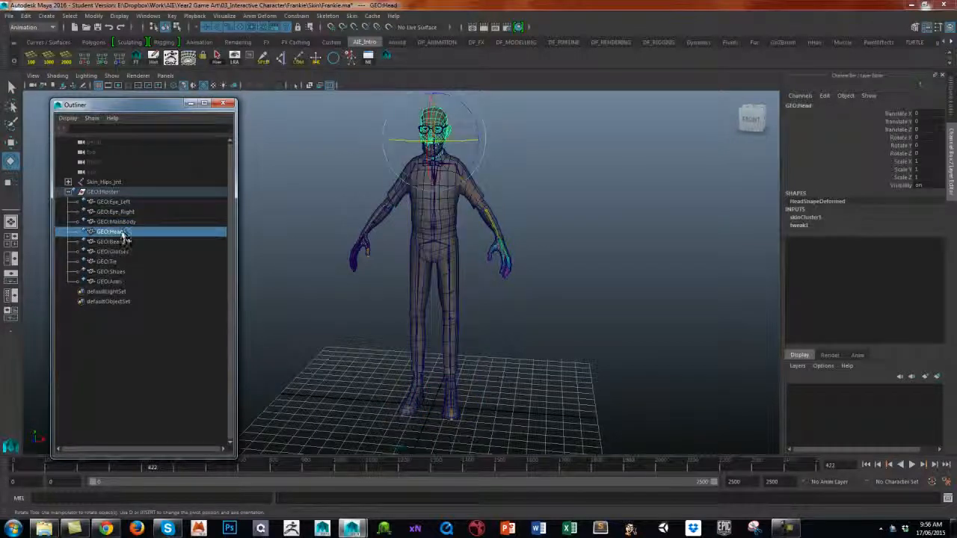
click(68, 192)
Examine the Skin_Hips_jnt hierarchy down through the belly joint to the chest joint
click(101, 182)
click(68, 182)
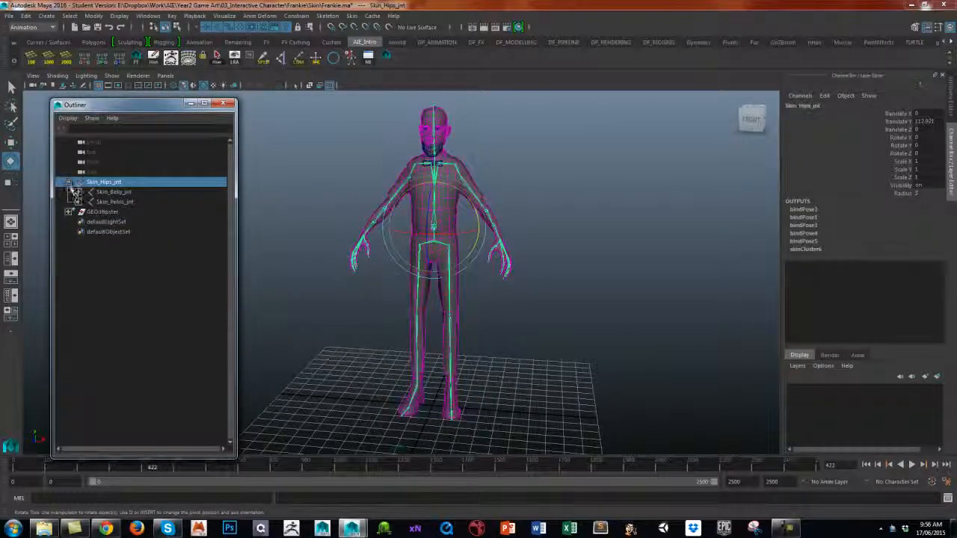
click(78, 192)
click(125, 193)
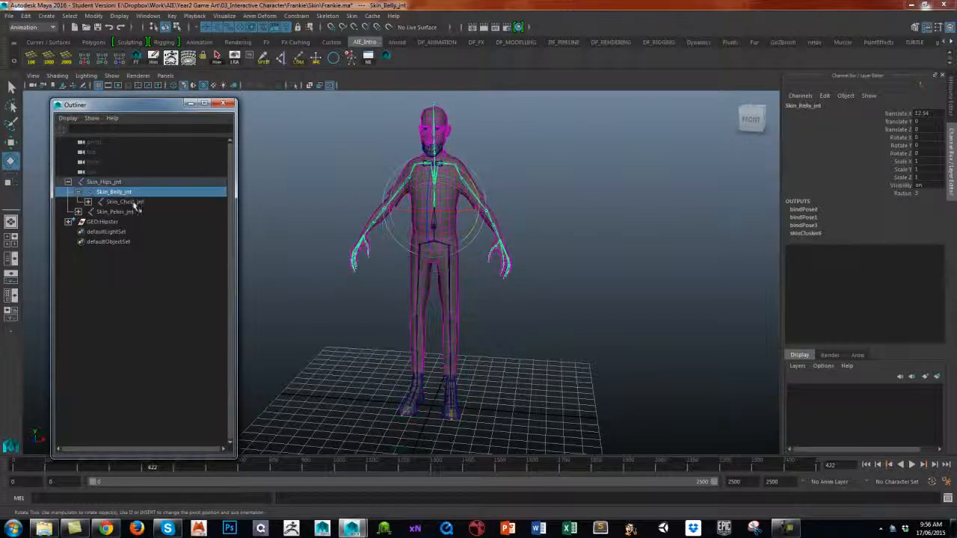
click(133, 203)
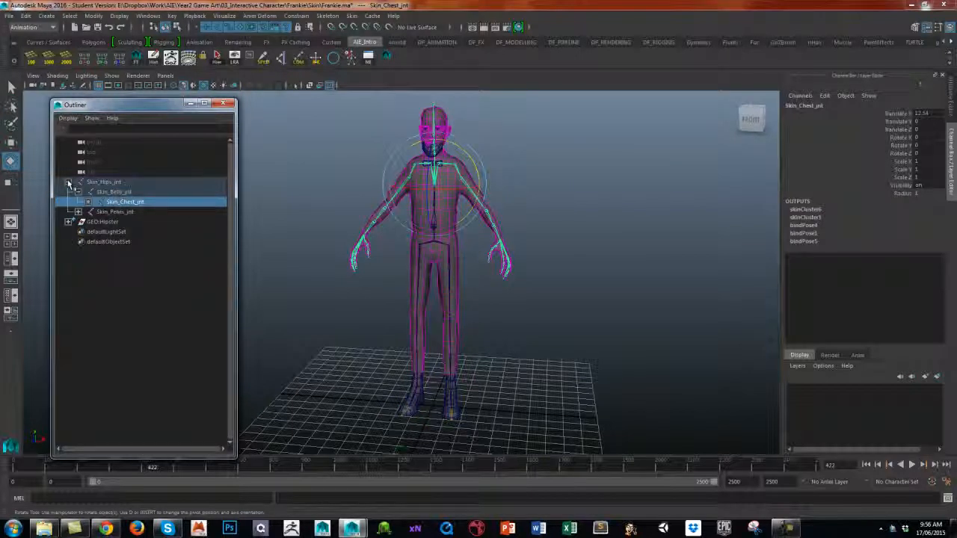
click(68, 182)
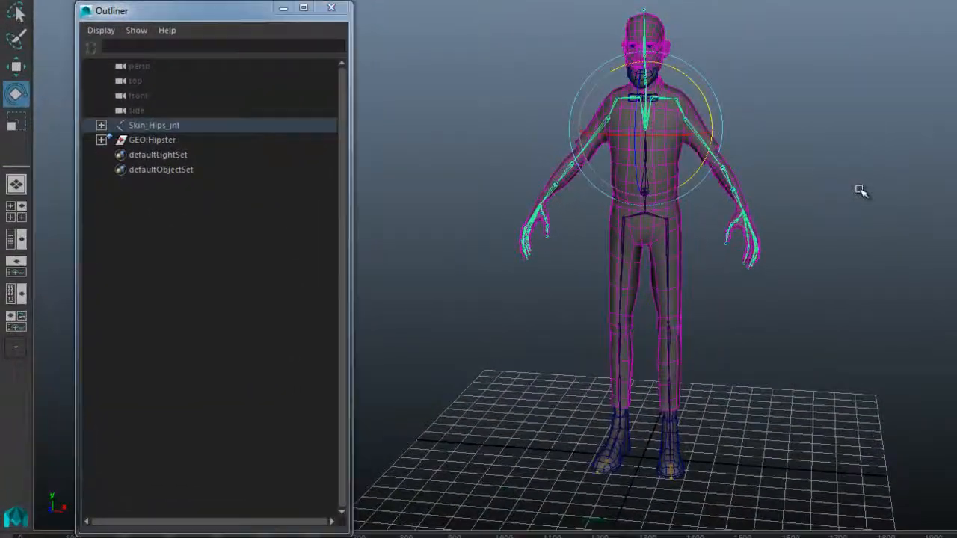
click(581, 224)
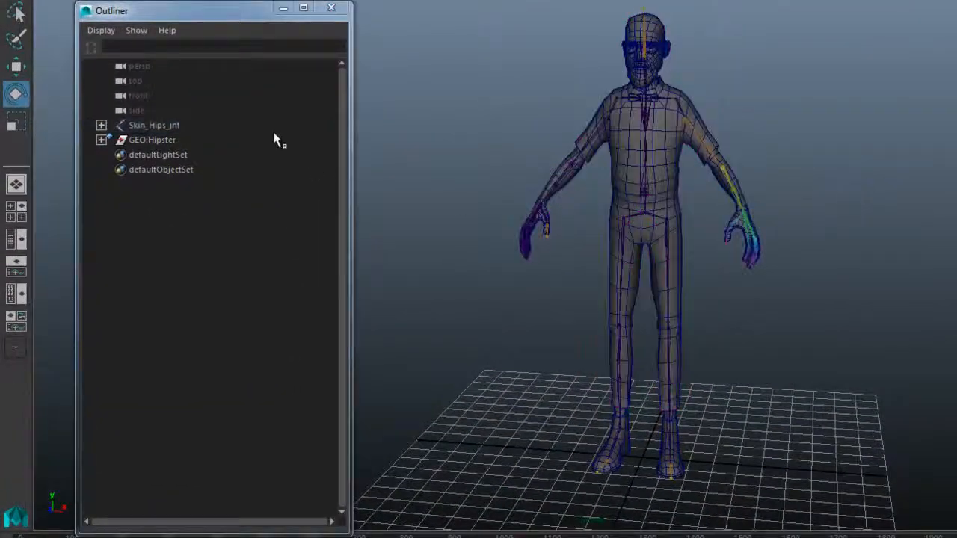
Group Skin_Hips_jnt together with GEO:Hipster and rename the new group Skin_grp
click(160, 128)
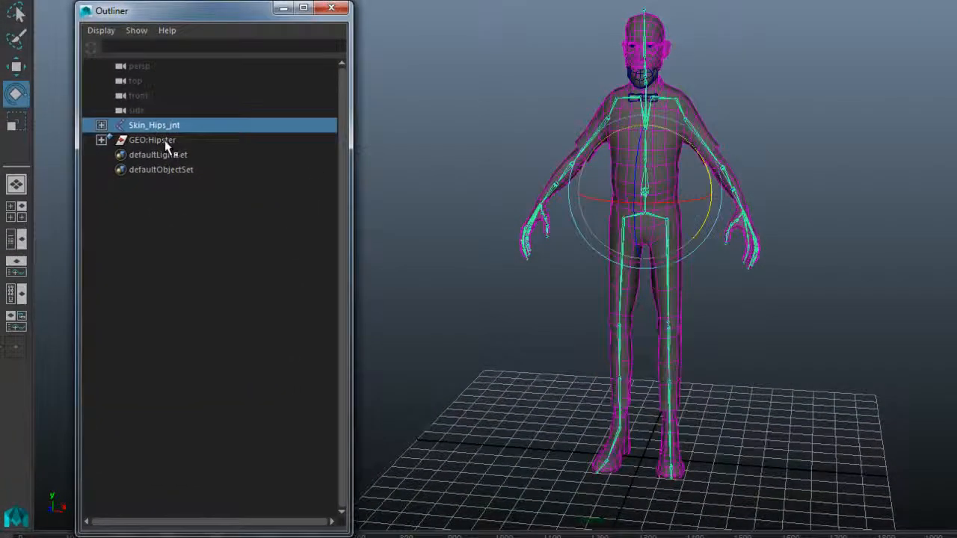
ctrl+click(166, 141)
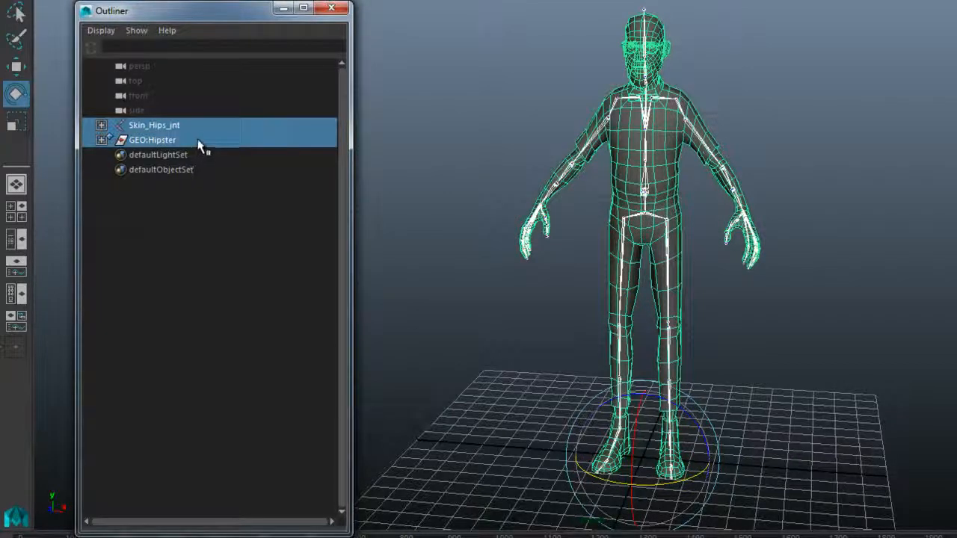
key(ctrl+g)
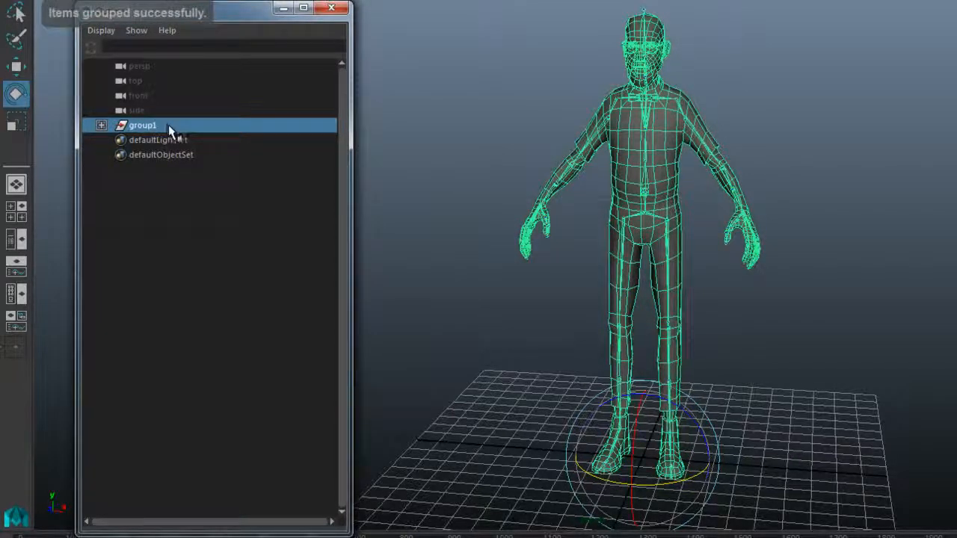
double_click(173, 124)
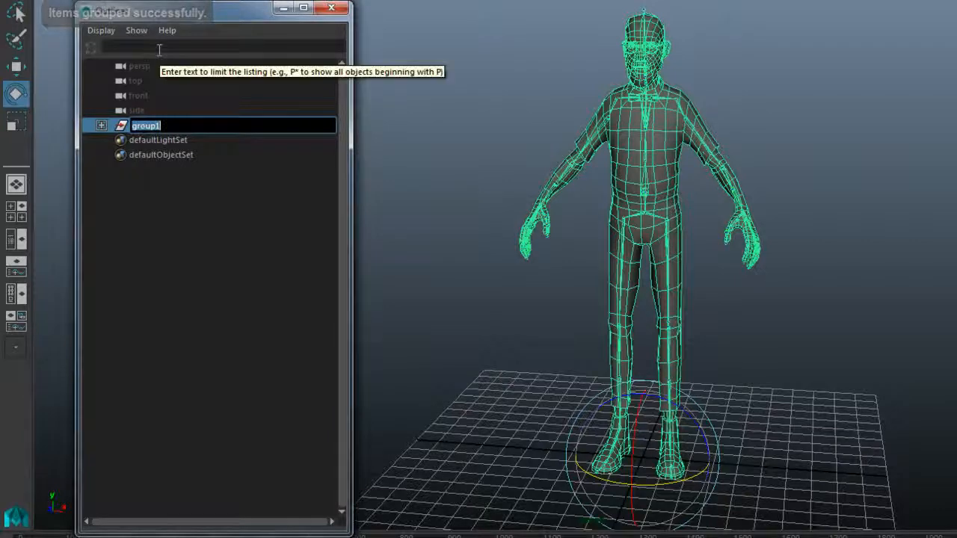
text(Skin)
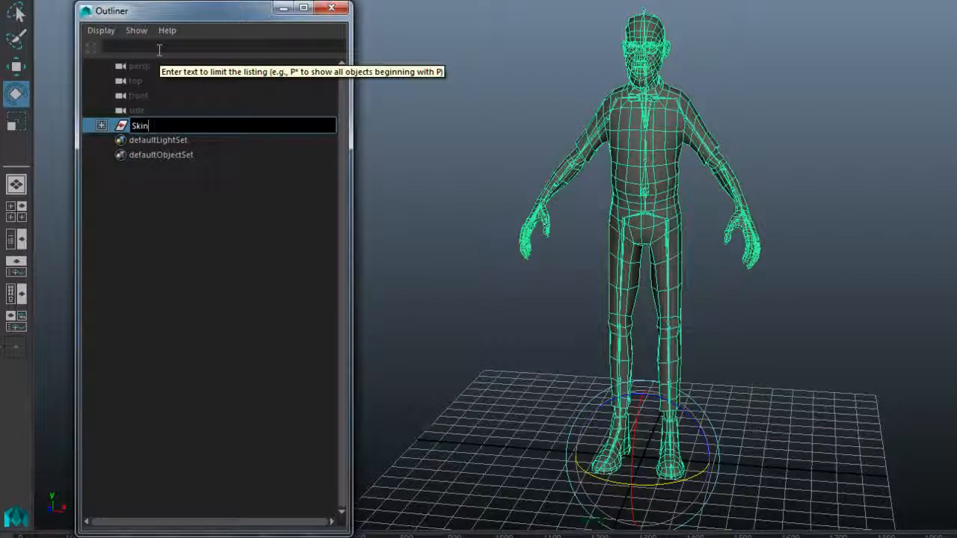
text(_grp)
key(Return)
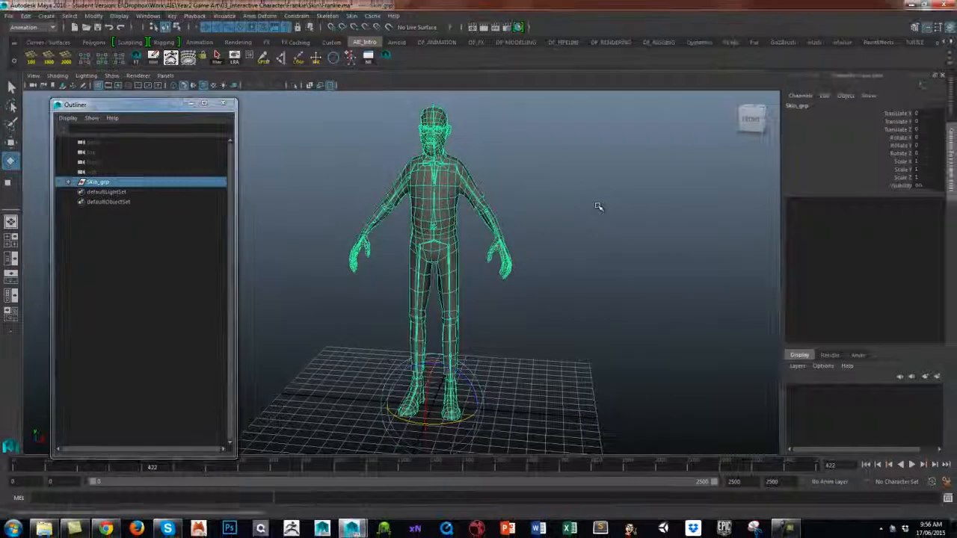
click(597, 207)
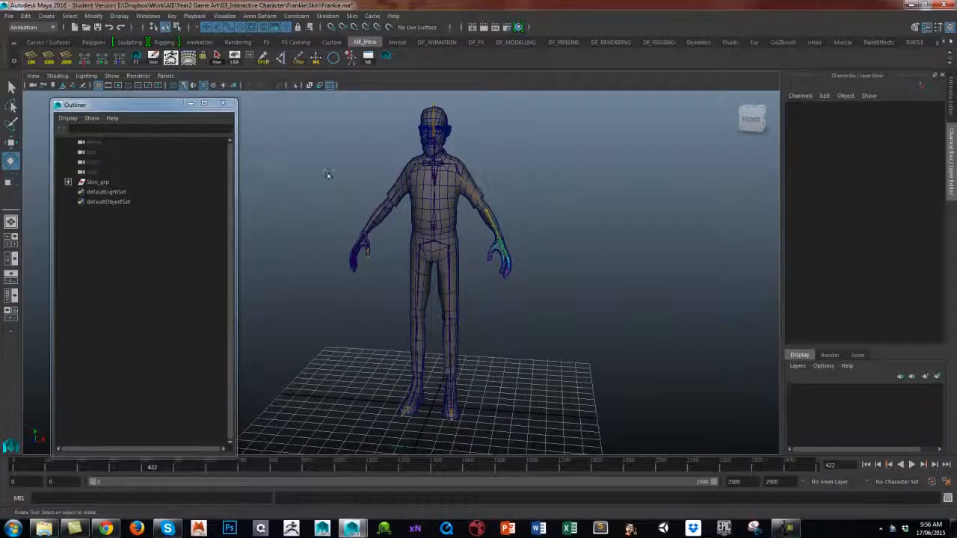
click(68, 182)
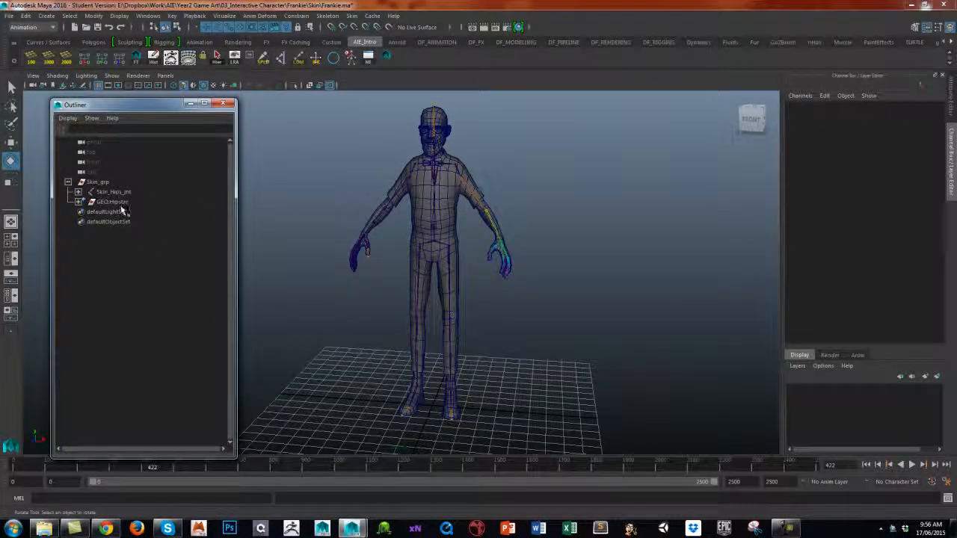
click(68, 182)
alt+drag(513, 233, 527, 234)
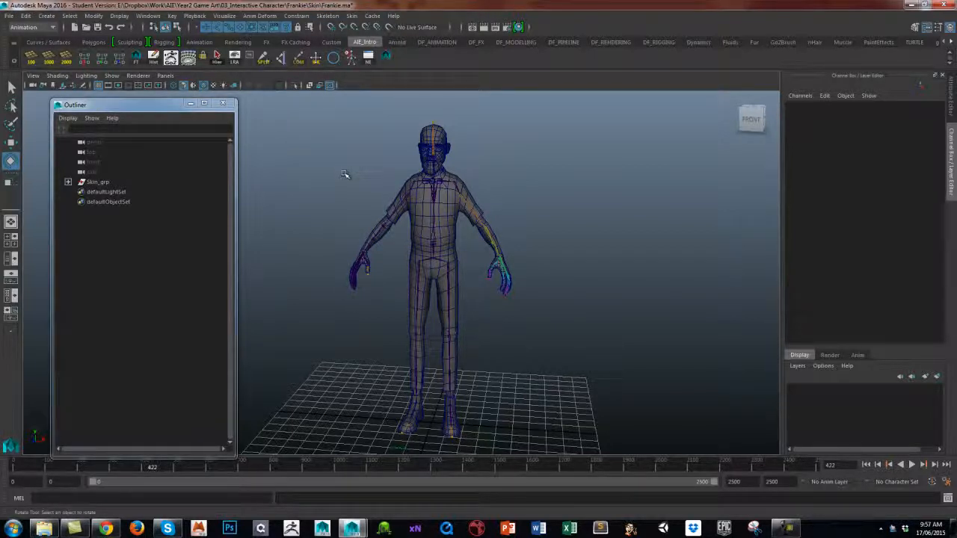
Save the scene over Frankie.ma in the Skin folder, accepting the overwrite and the student version notice
click(9, 16)
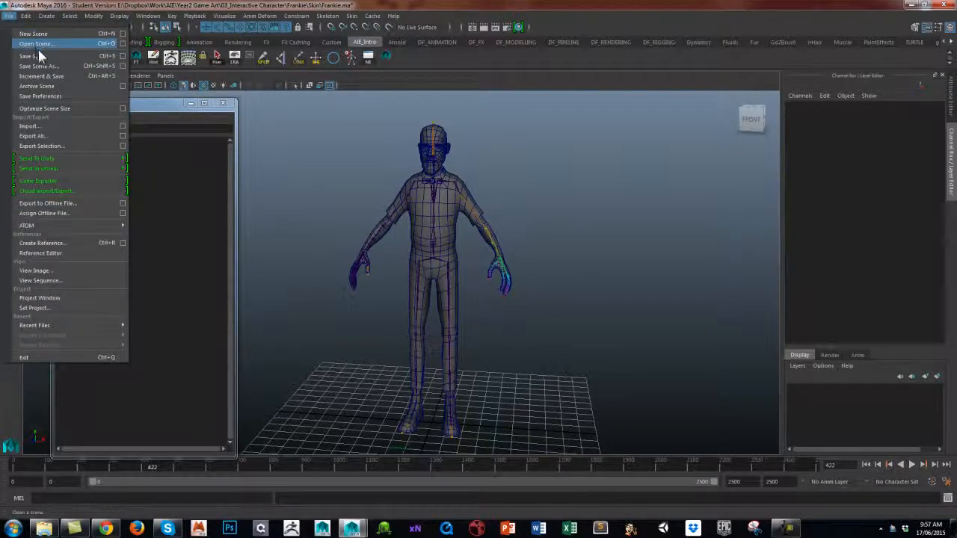
click(38, 65)
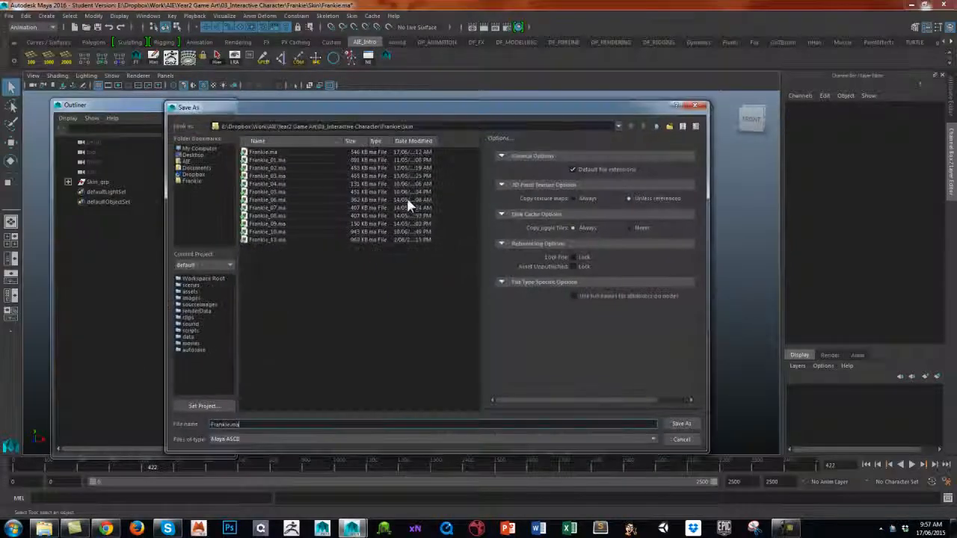
click(261, 152)
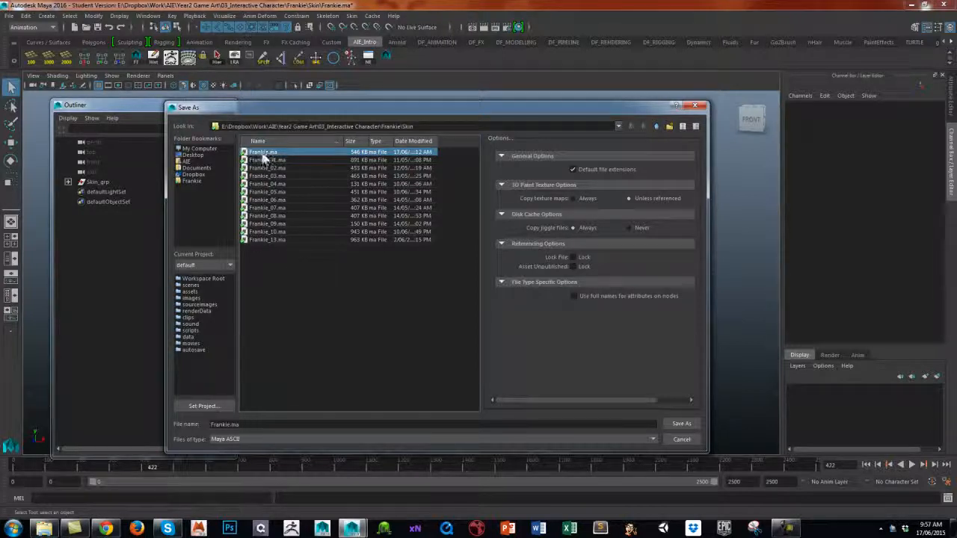
click(680, 424)
click(421, 293)
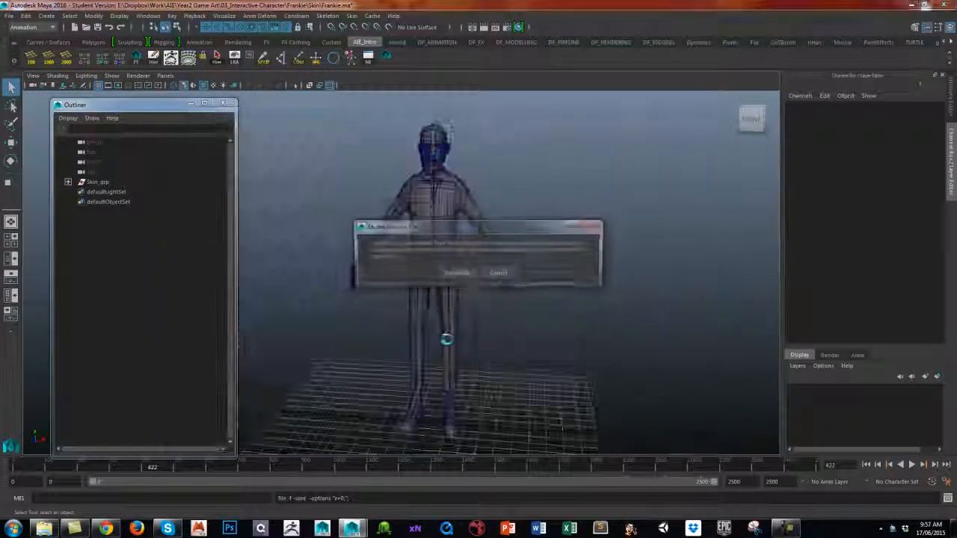
click(459, 275)
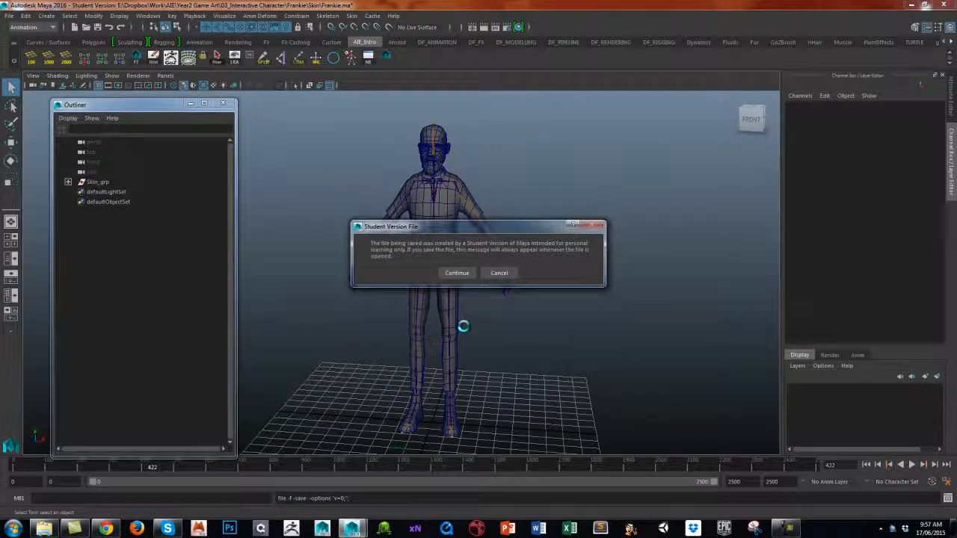
click(457, 273)
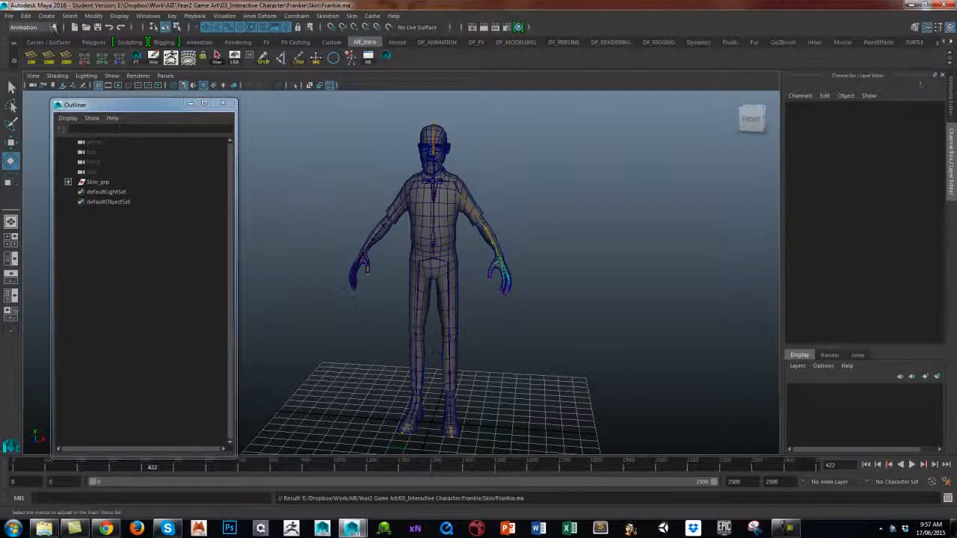
Open the scene Frankie.ma from the Rig folder of the Frankie project
click(9, 16)
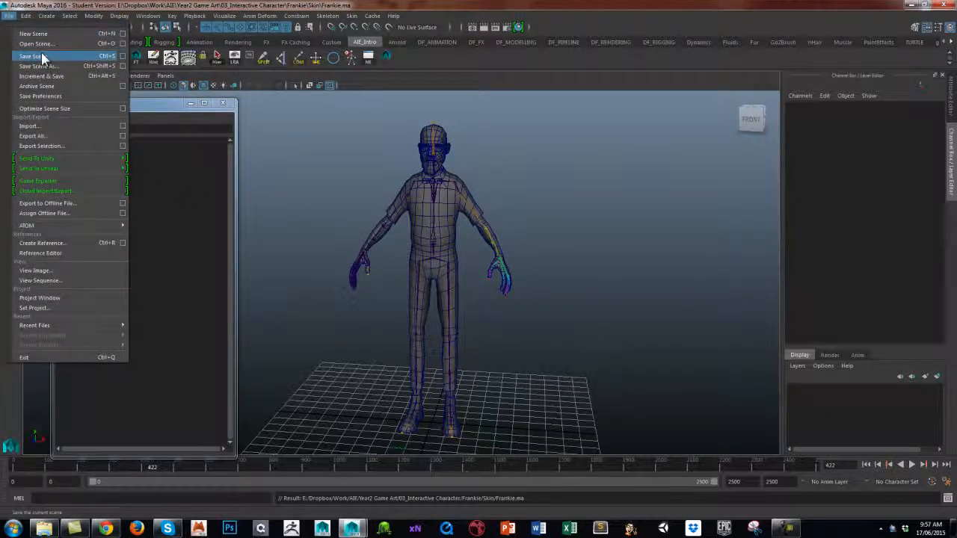
click(41, 44)
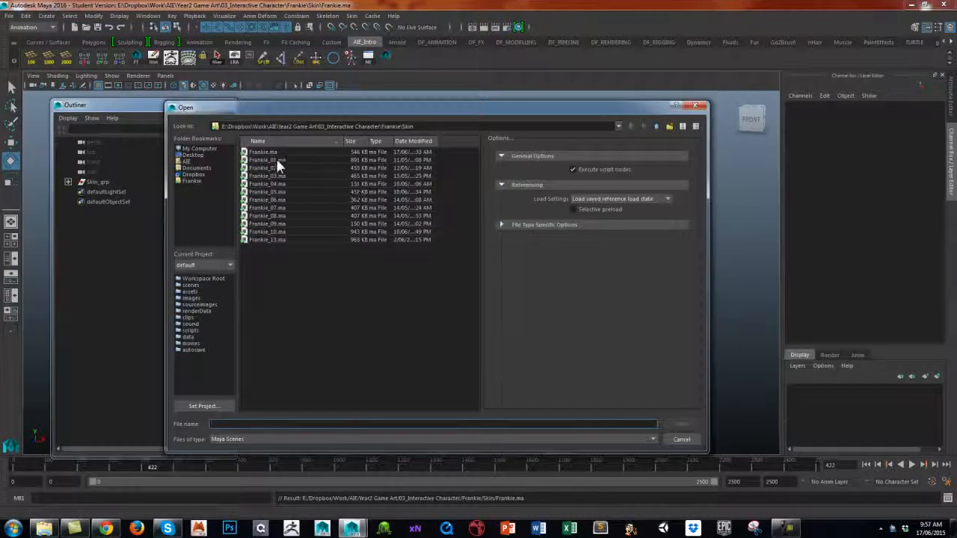
click(658, 125)
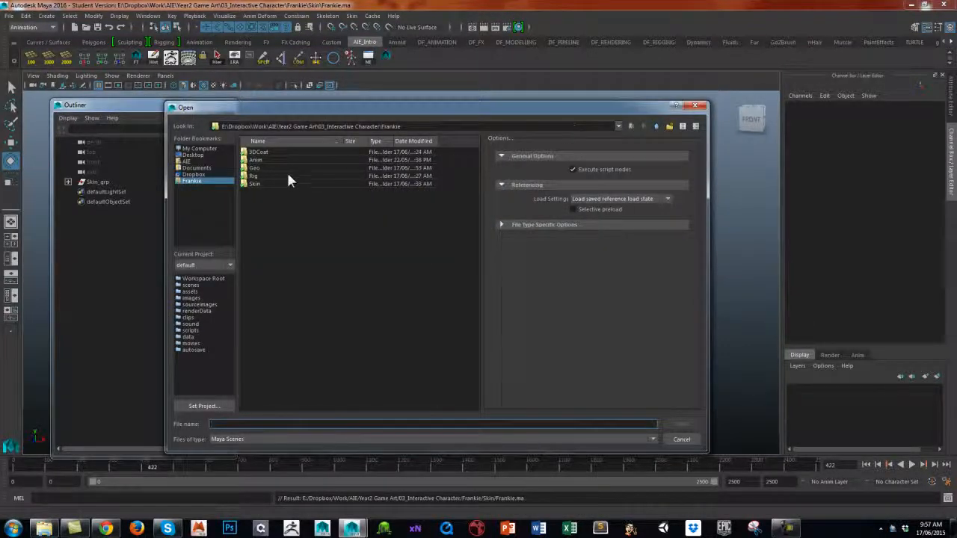
double_click(260, 176)
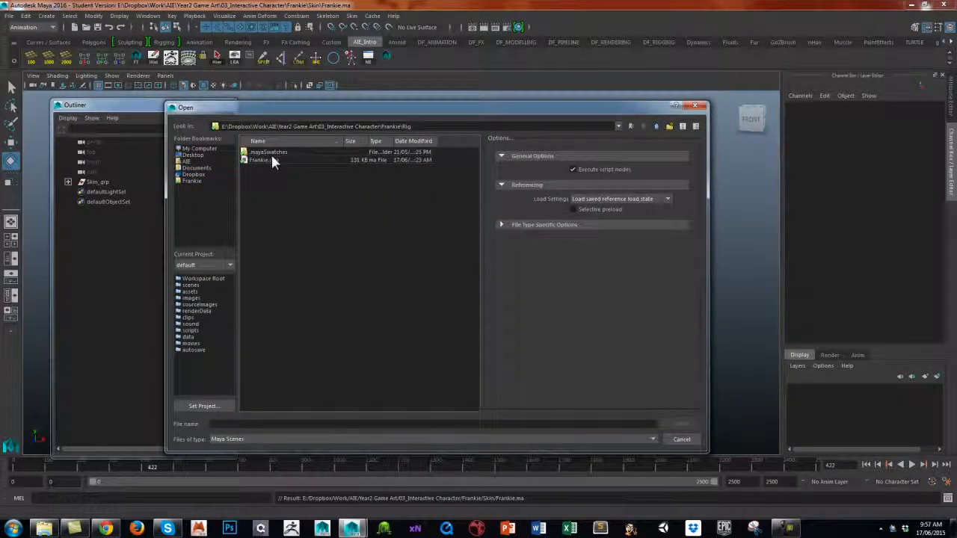
click(269, 160)
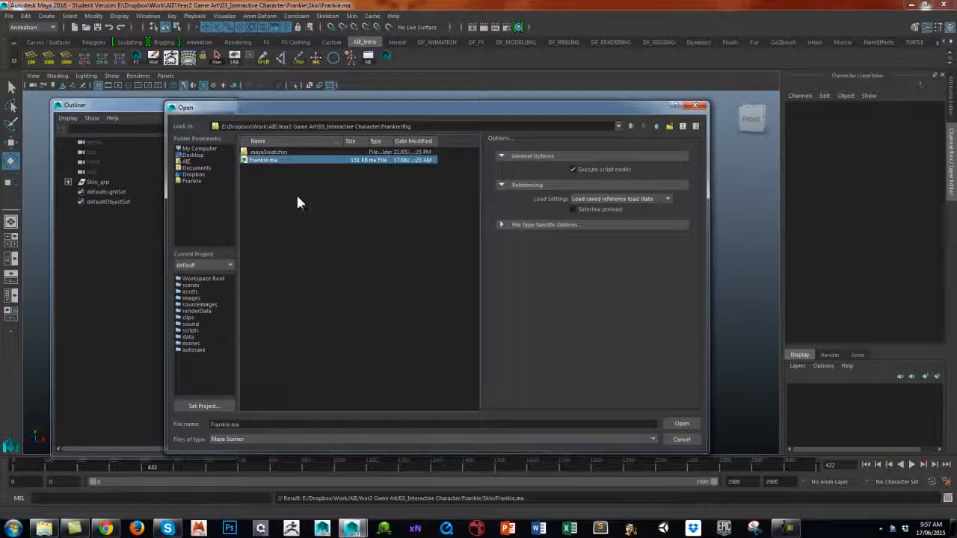
click(679, 424)
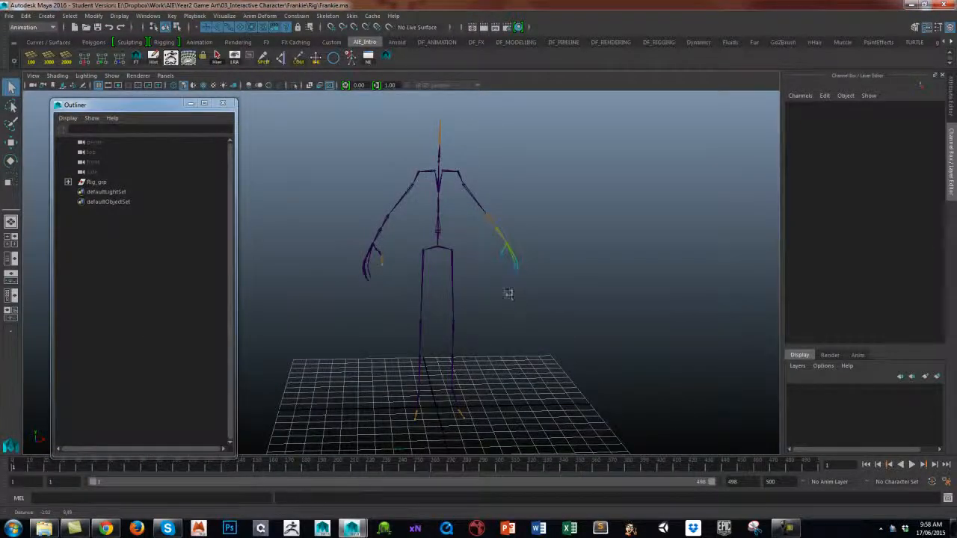
Examine the rig skeleton and the Rig_grp hierarchy down to the belly and pelvis joints under Rig_COG_jnt
mouse_move(503, 294)
alt+mouse_down()
mouse_move(486, 288)
mouse_move(498, 293)
alt+mouse_up()
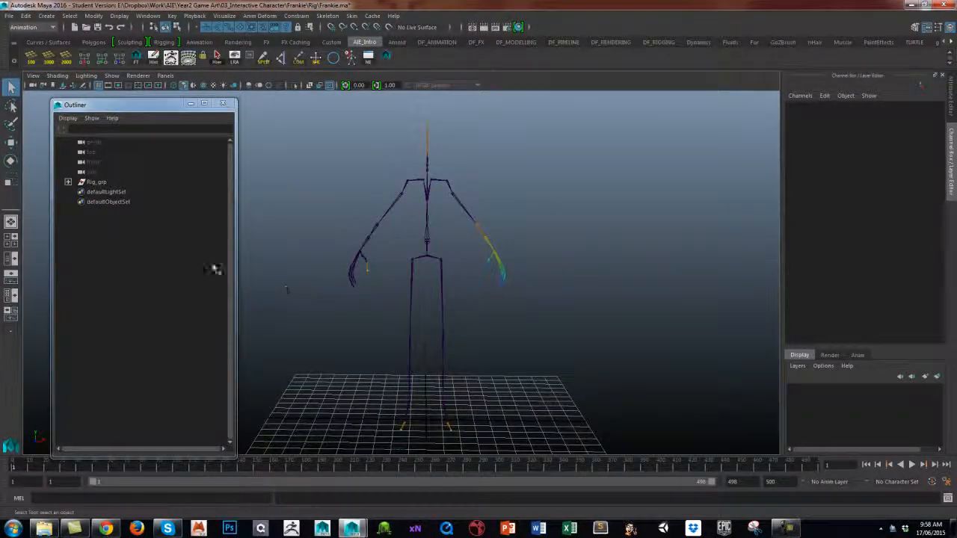
click(68, 182)
click(78, 192)
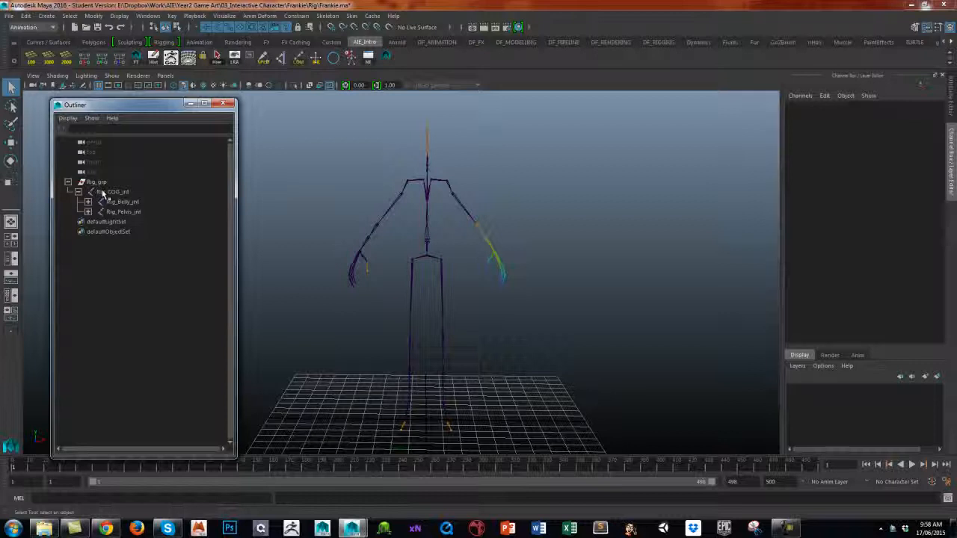
click(68, 183)
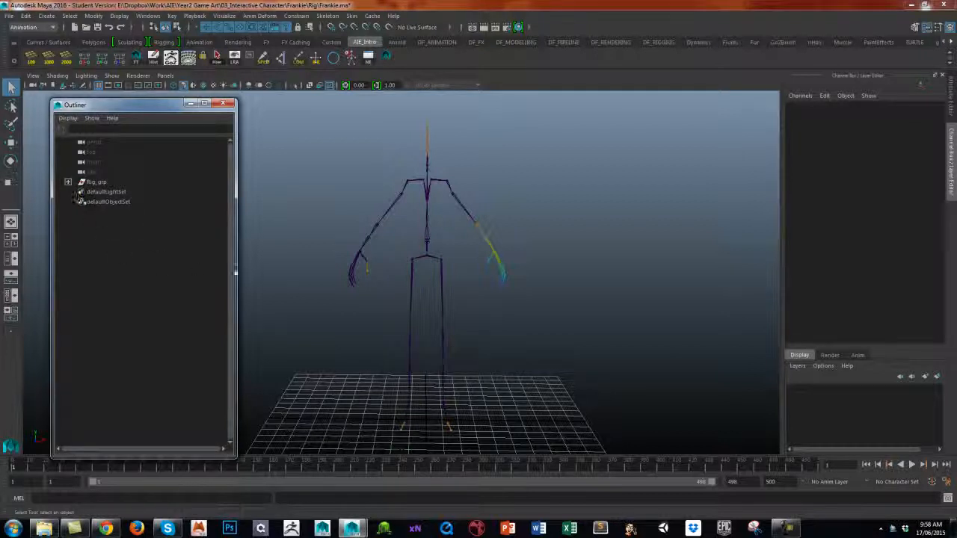
alt+drag(522, 293, 554, 342)
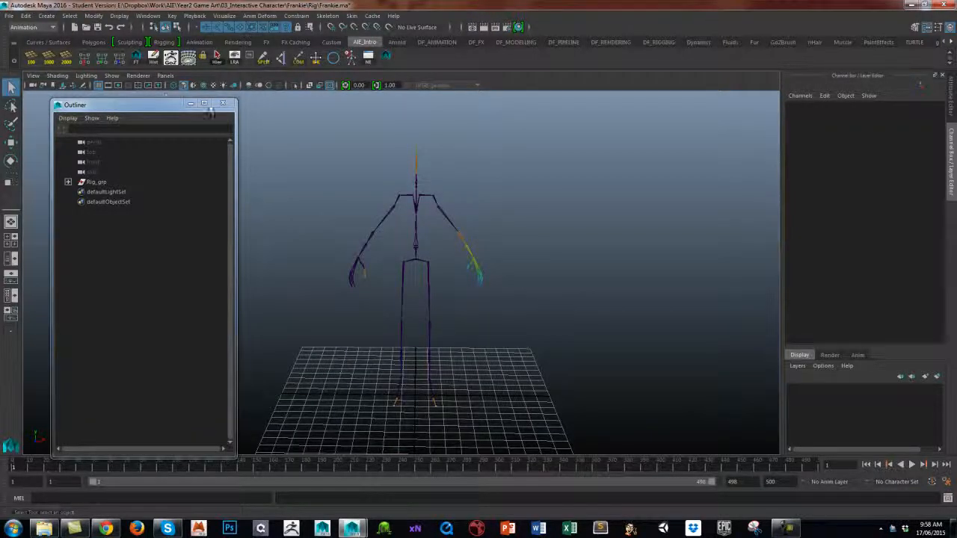
drag(161, 106, 151, 105)
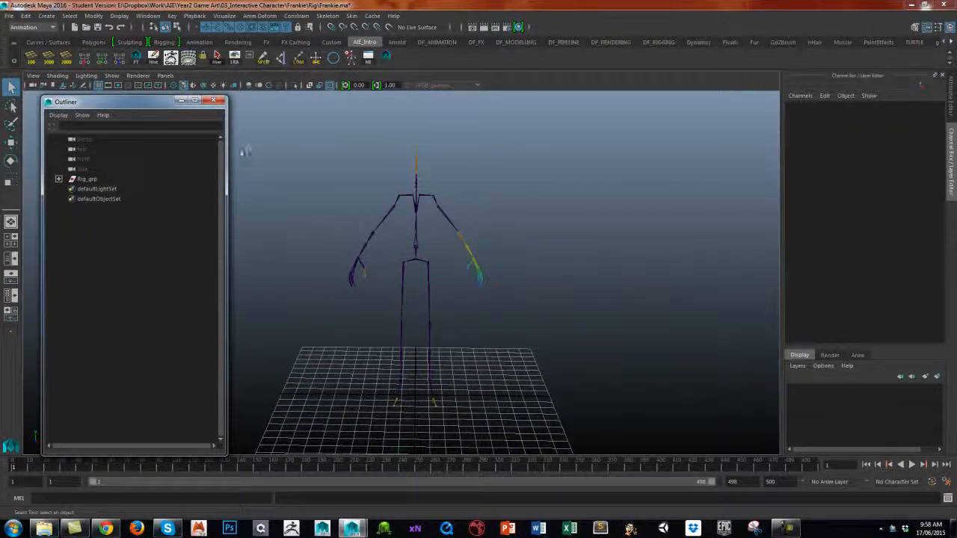
drag(149, 101, 143, 102)
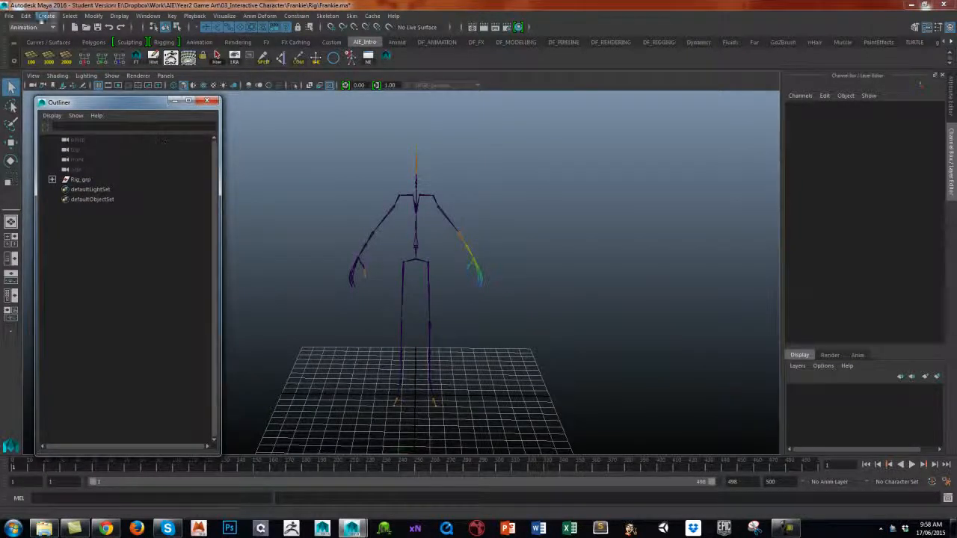
Reset the Create Reference options, set the new namespace string to SKIN, and proceed to choosing the file to reference
click(9, 16)
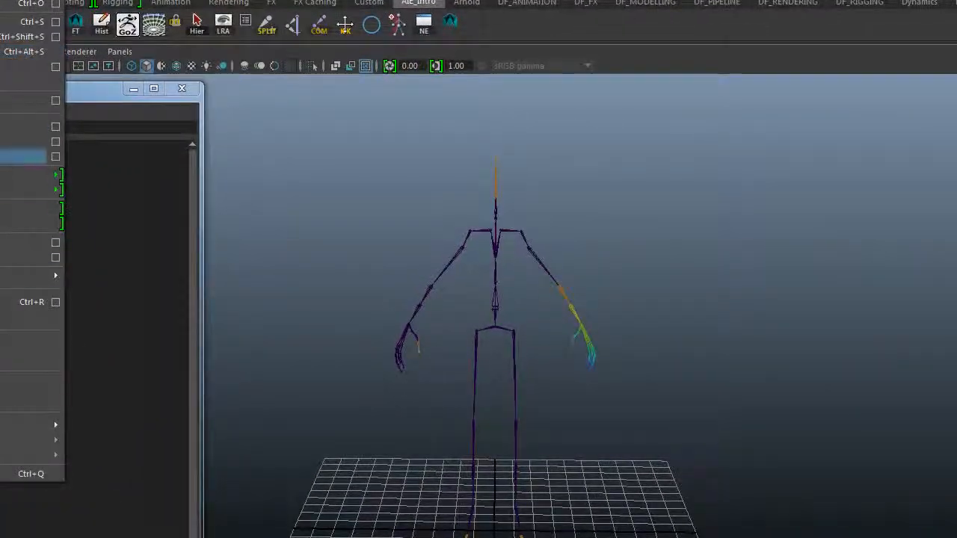
click(56, 302)
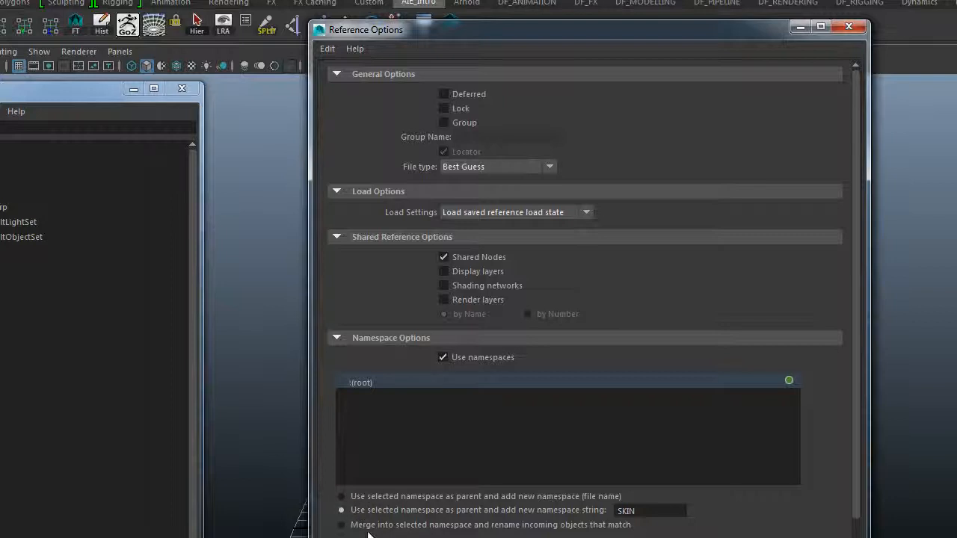
click(327, 49)
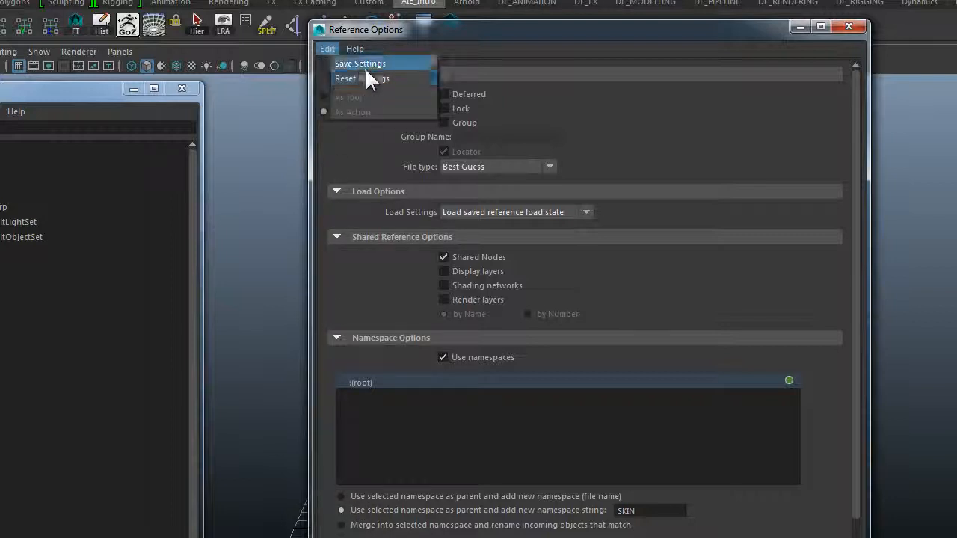
click(369, 77)
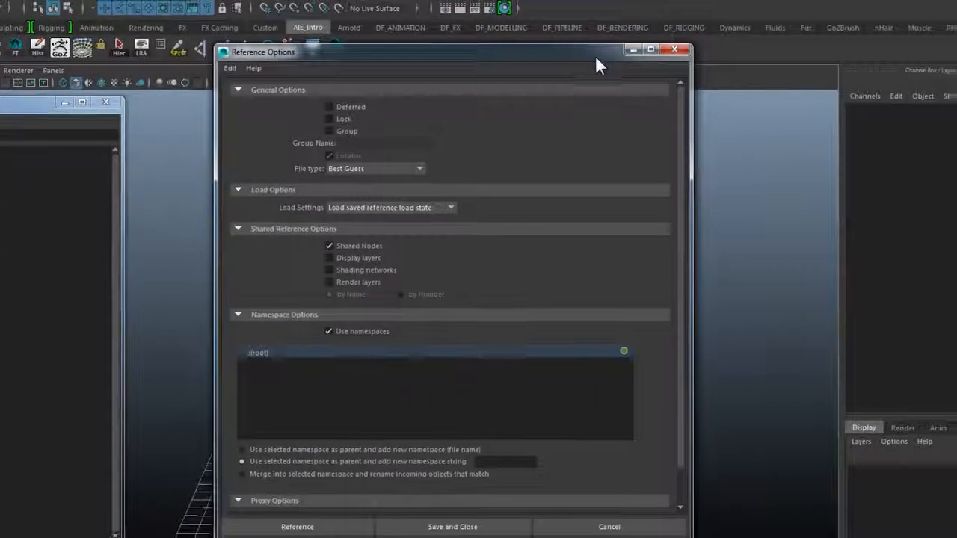
drag(596, 57, 616, 40)
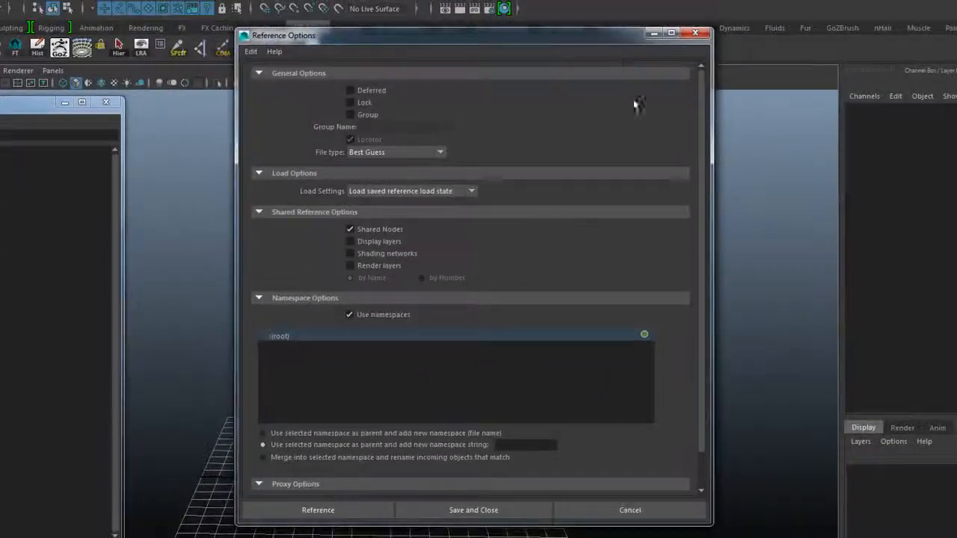
drag(714, 251, 725, 253)
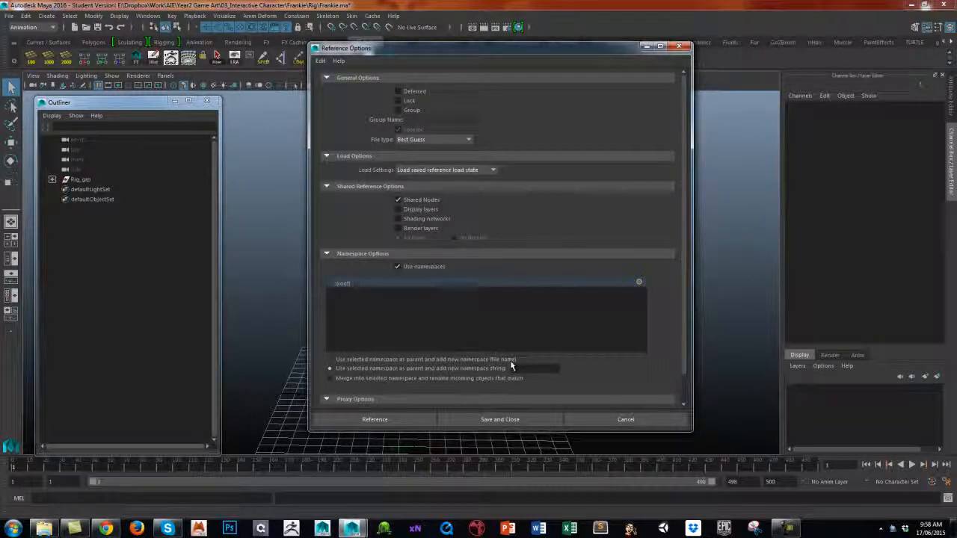
click(513, 368)
click(390, 419)
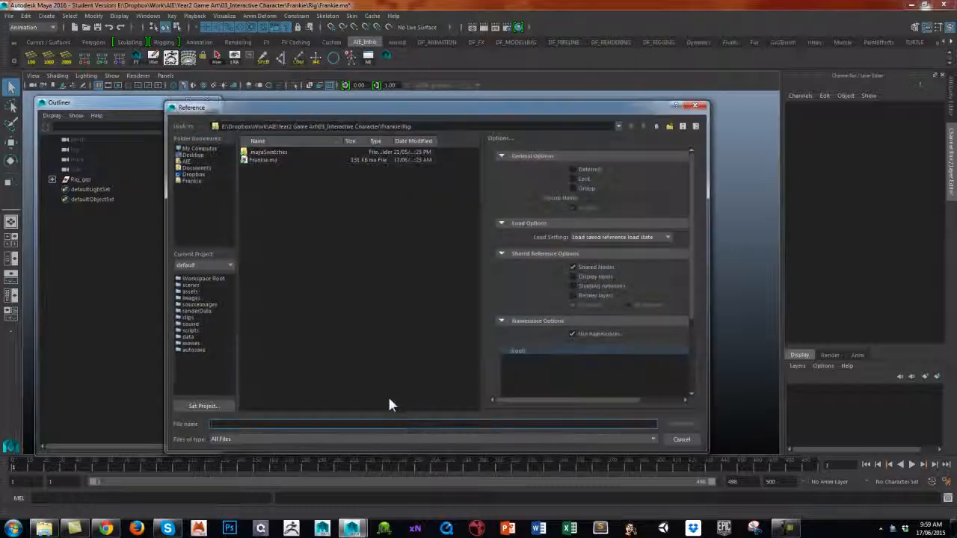
Reference Frankie.ma from the Skin folder into the rig scene
click(656, 126)
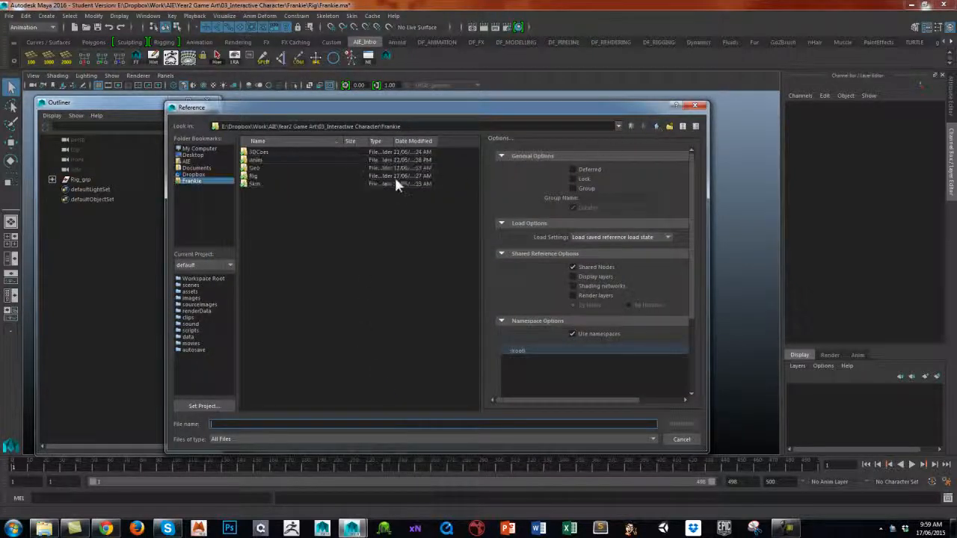
double_click(258, 184)
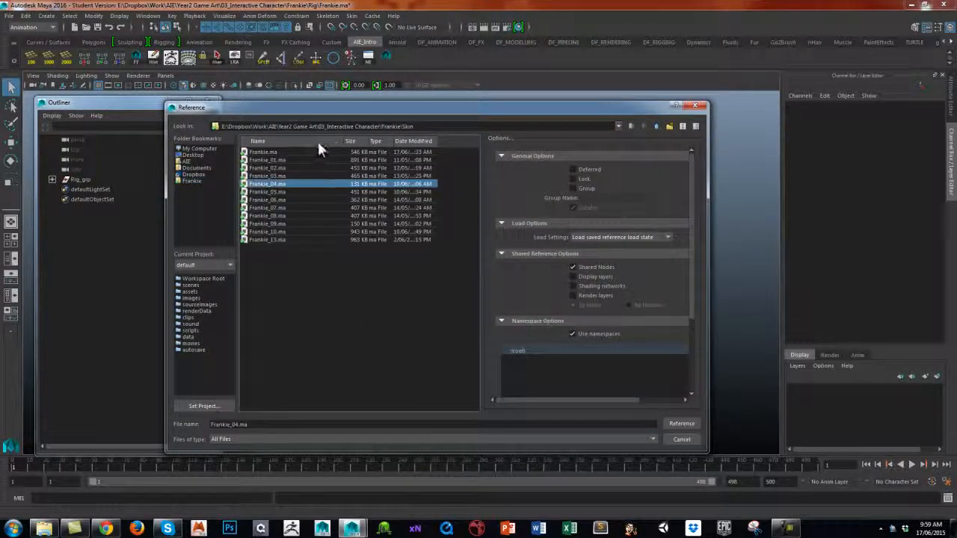
click(265, 153)
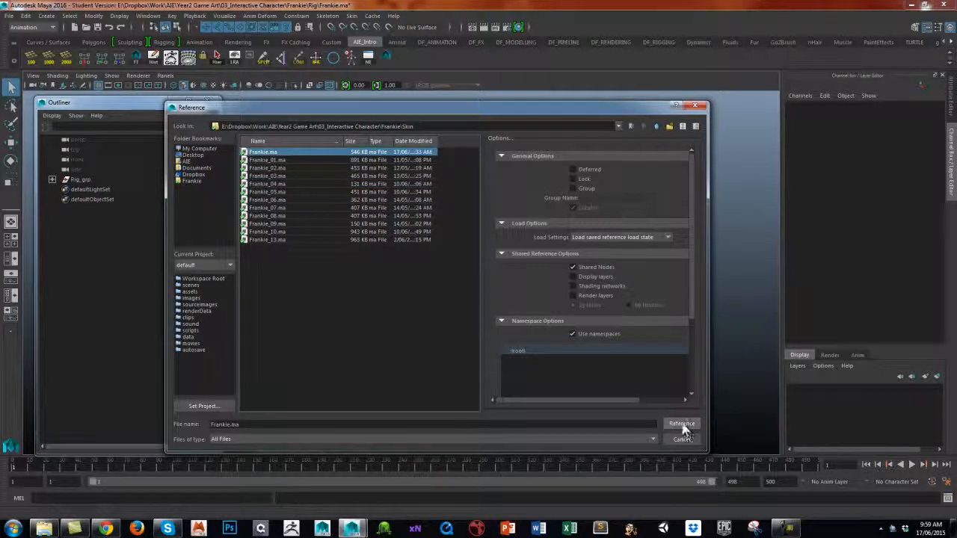
click(681, 424)
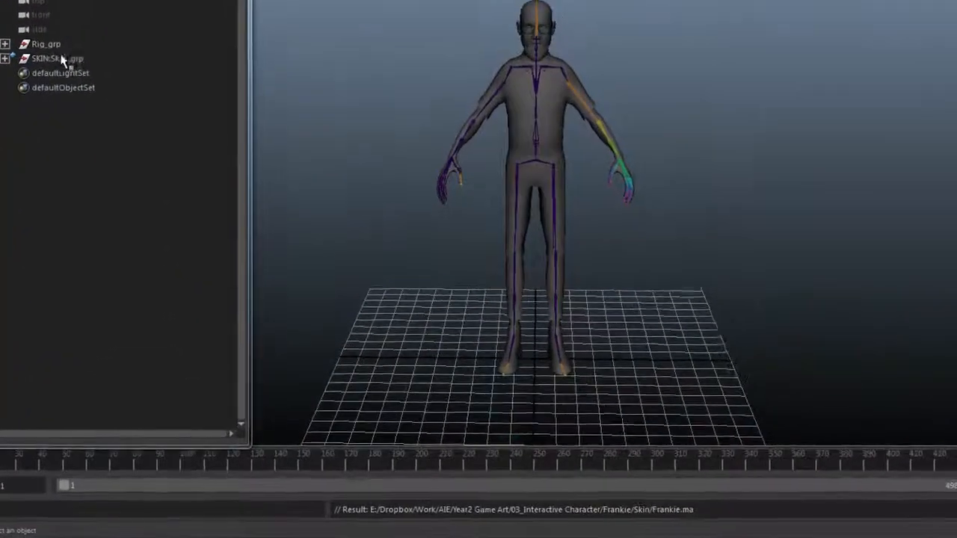
Examine the referenced SKIN:Skin_grp, including its SKIN:Skin_Hips_jnt skeleton and SKIN:GEO:Hipster geometry
click(3, 47)
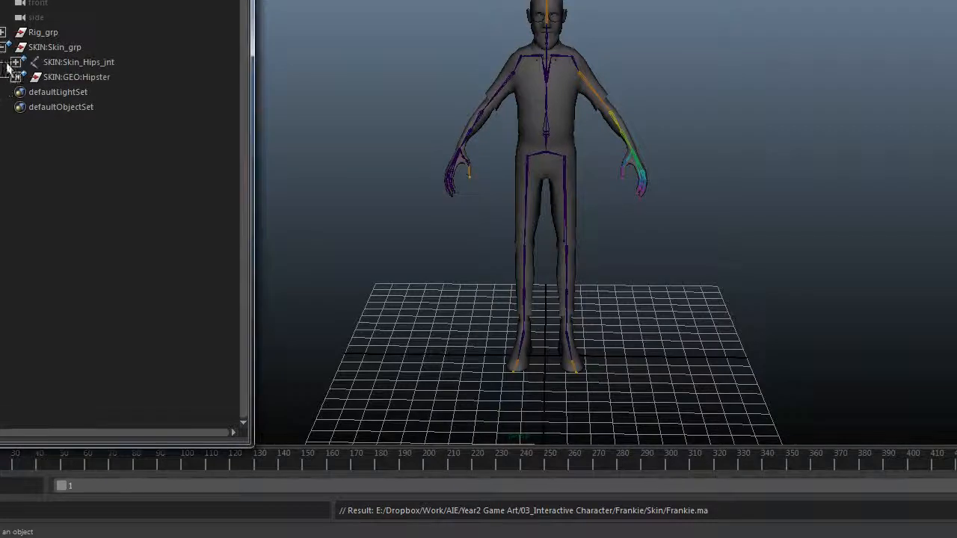
click(83, 63)
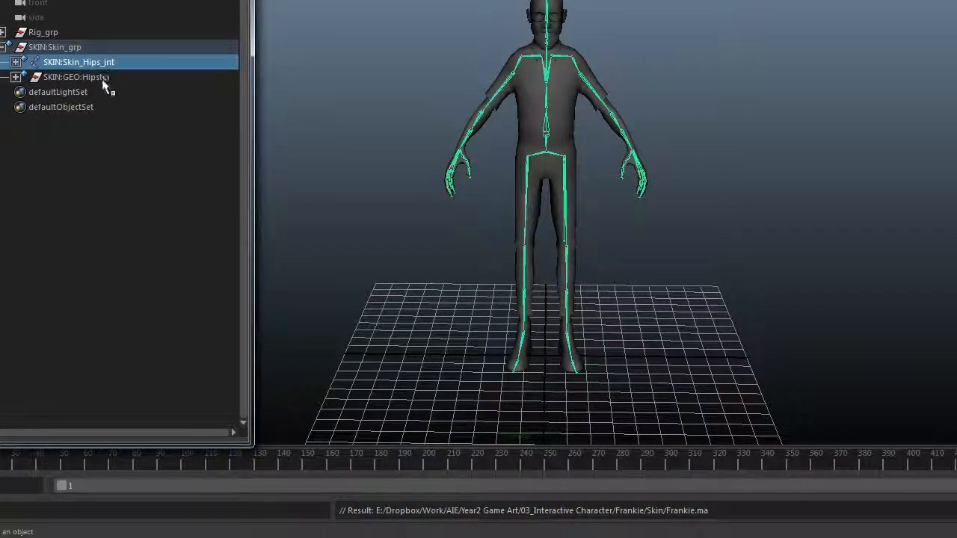
click(105, 78)
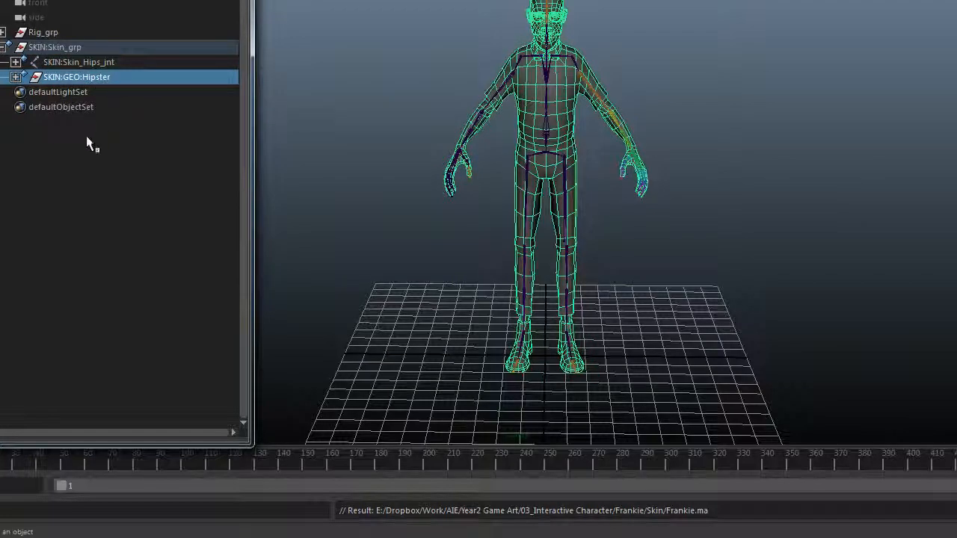
click(74, 48)
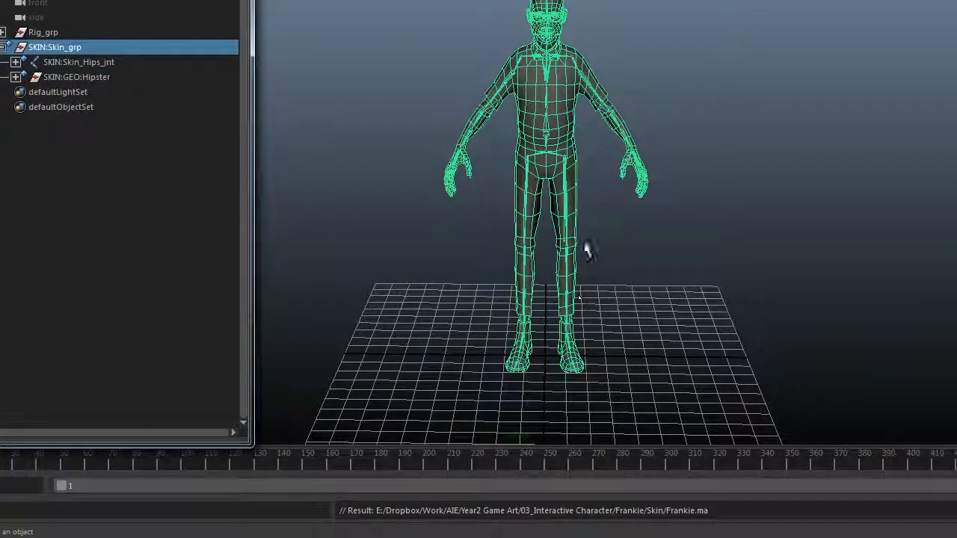
mouse_move(683, 212)
alt+mouse_down()
mouse_move(686, 187)
mouse_move(693, 211)
alt+mouse_up()
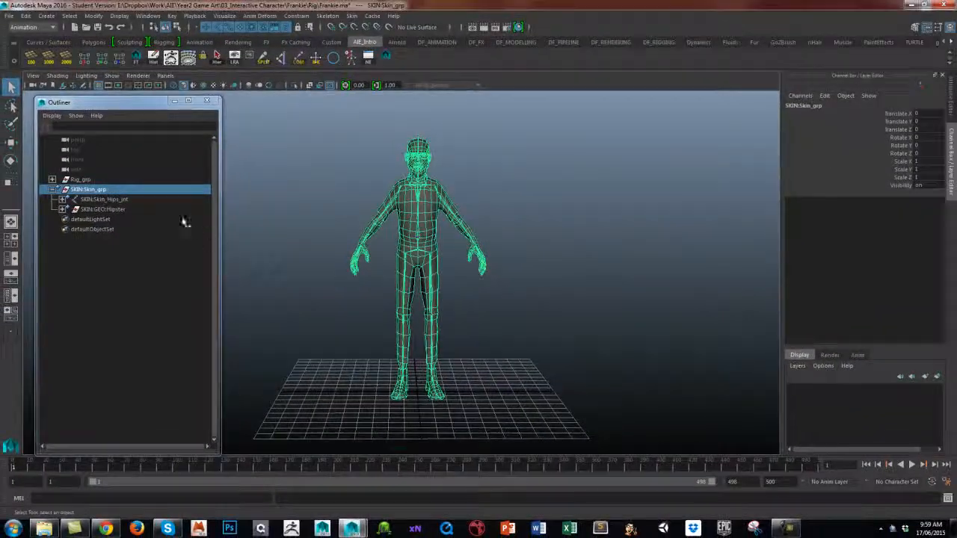
click(124, 274)
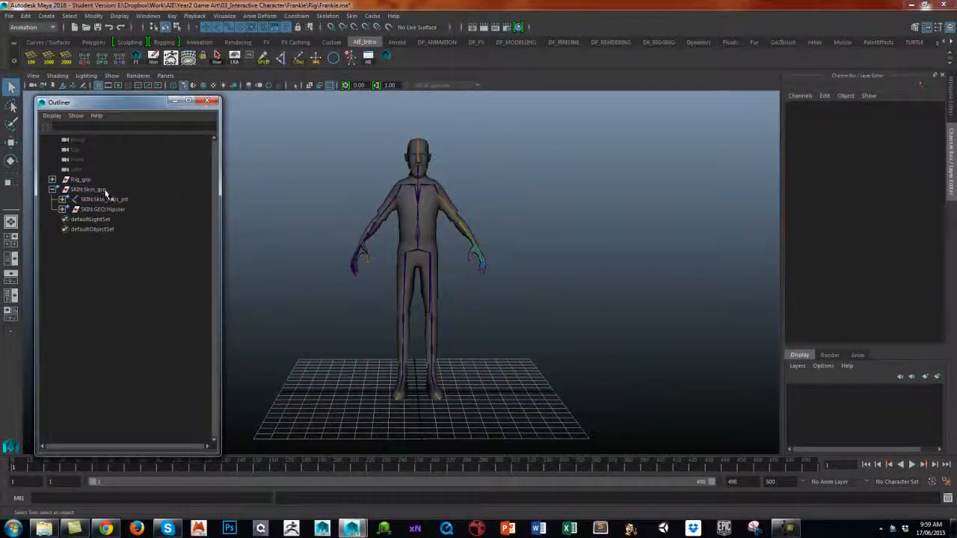
Move SKIN:Skin_grp along the X axis so the skin skeleton and mesh stand clear of the rig skeleton, then deselect it
click(107, 189)
key(w)
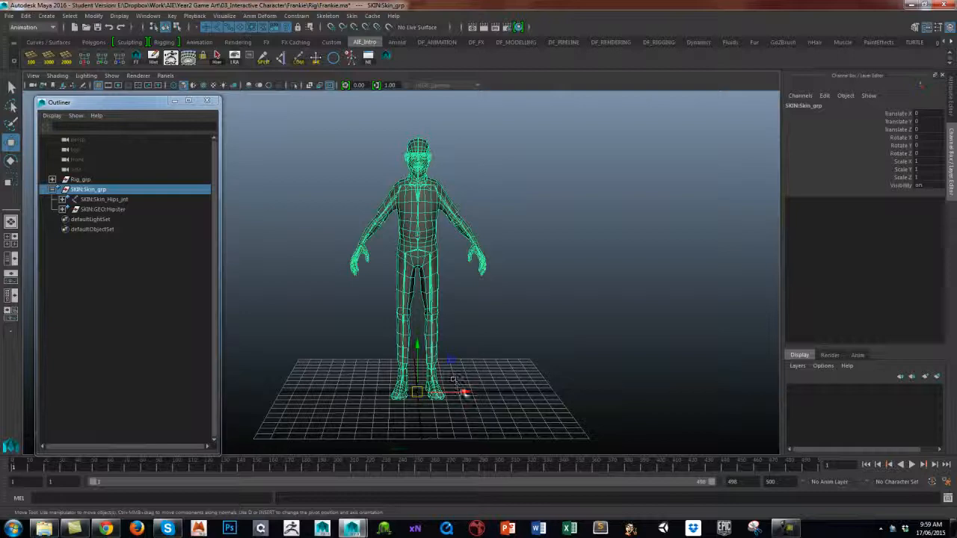
drag(463, 391, 587, 393)
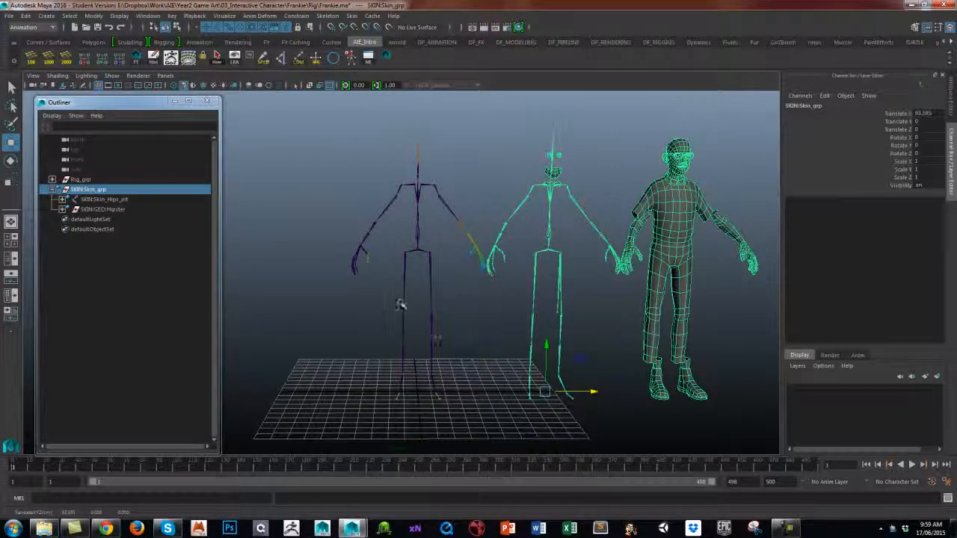
click(577, 184)
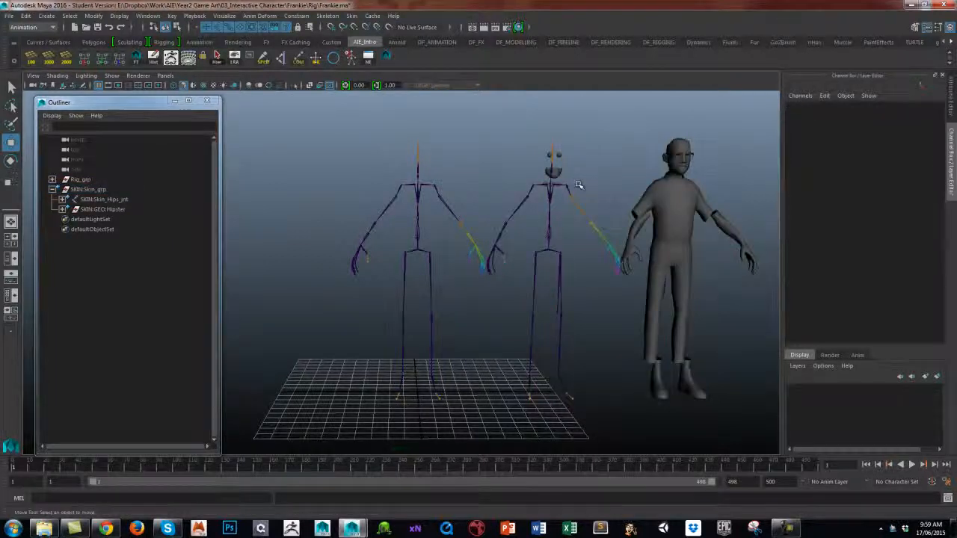
Compare the belly joint of the offset skin skeleton with the matching belly joint of the rig skeleton
click(553, 220)
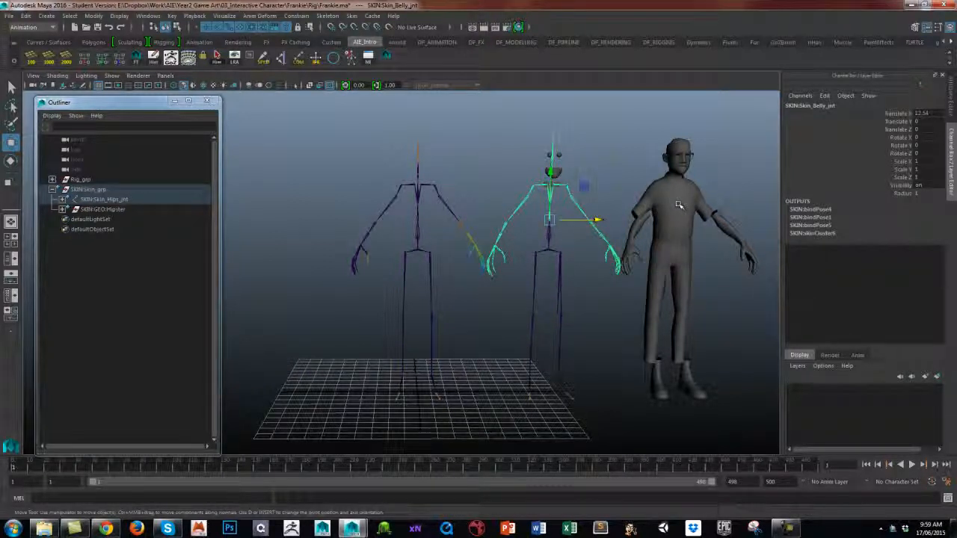
click(485, 168)
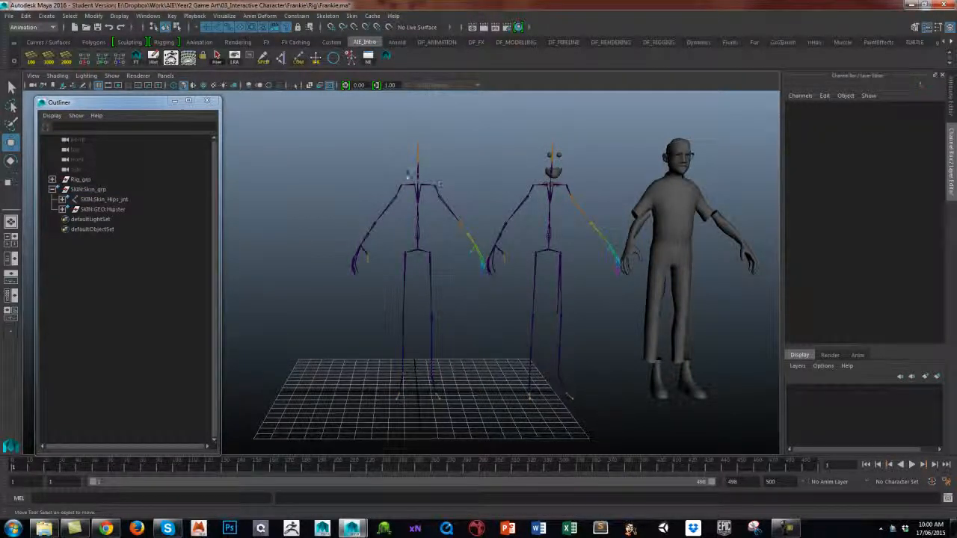
click(417, 217)
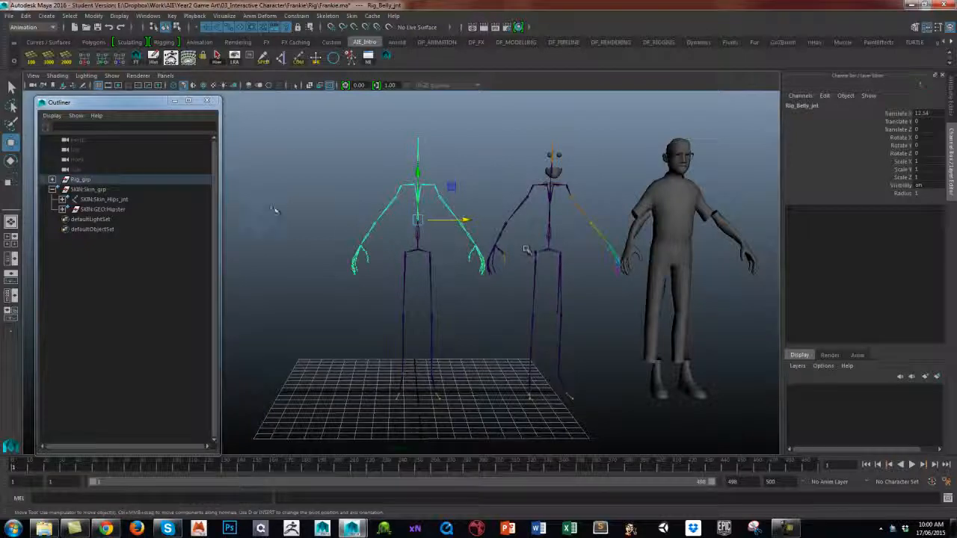
Set Translate X of SKIN:Skin_grp to 0 and deselect it
click(101, 190)
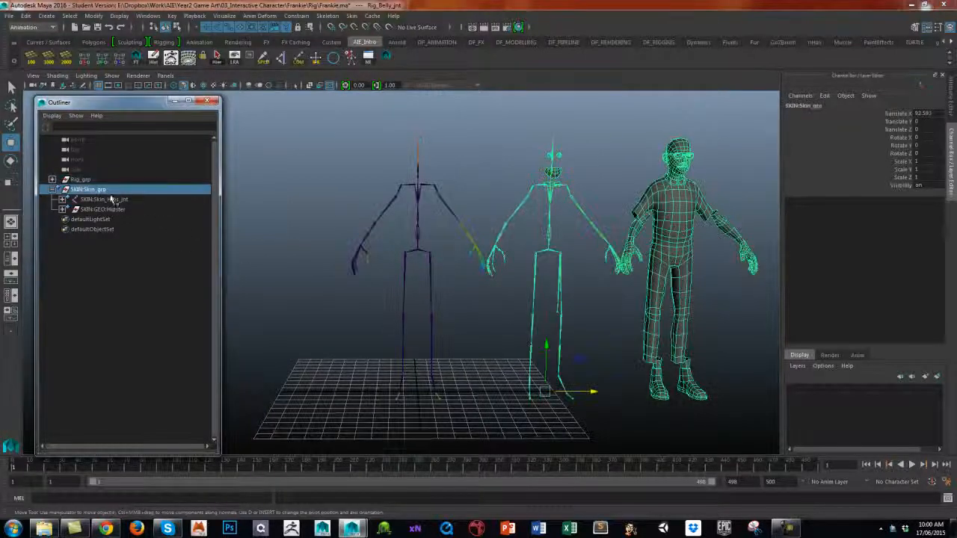
click(919, 113)
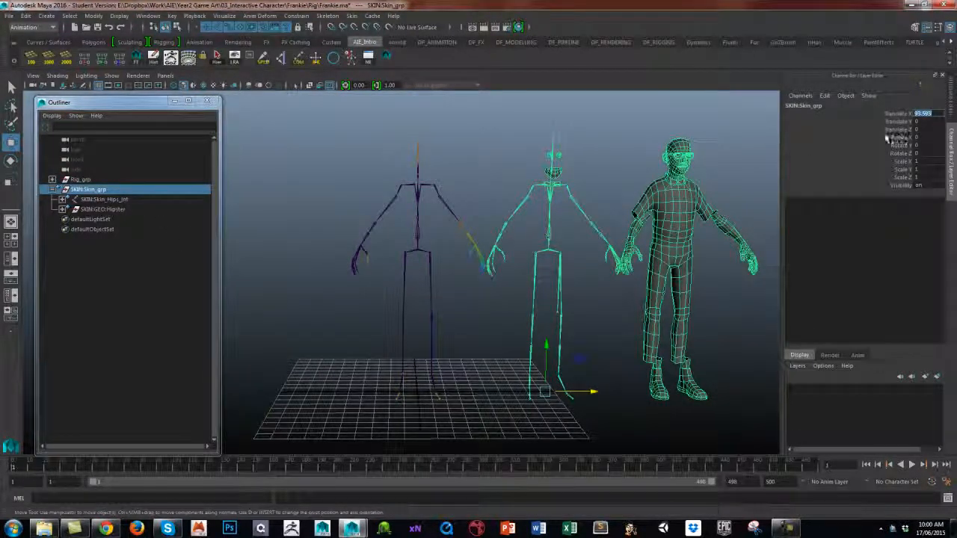
text(0)
key(Return)
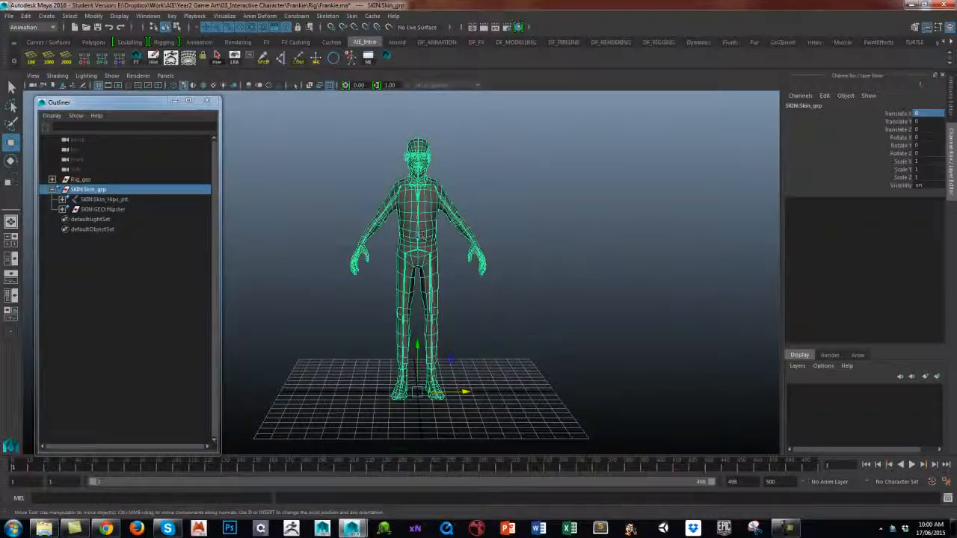
click(134, 321)
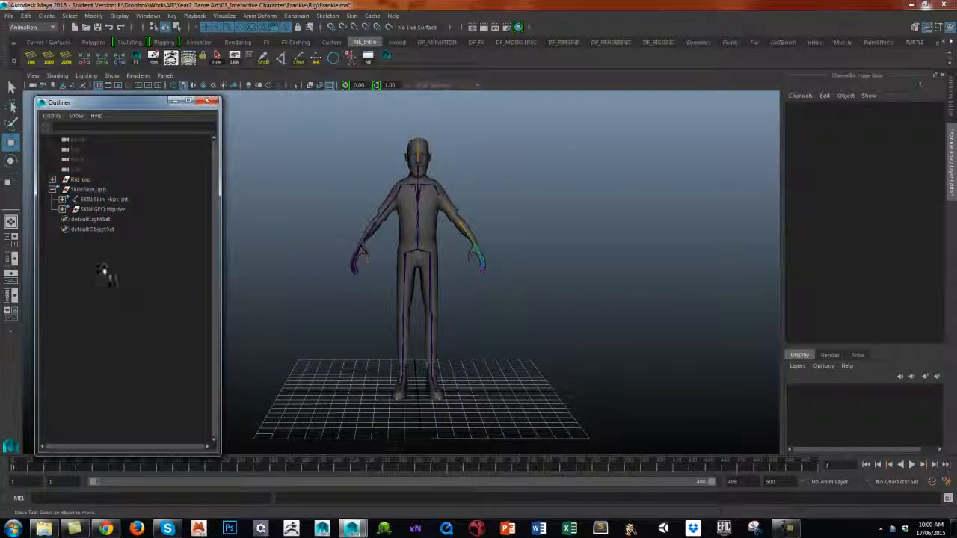
Collapse and hide SKIN:Skin_grp, and select the rig skeleton's centre-of-gravity joint
click(52, 189)
click(88, 190)
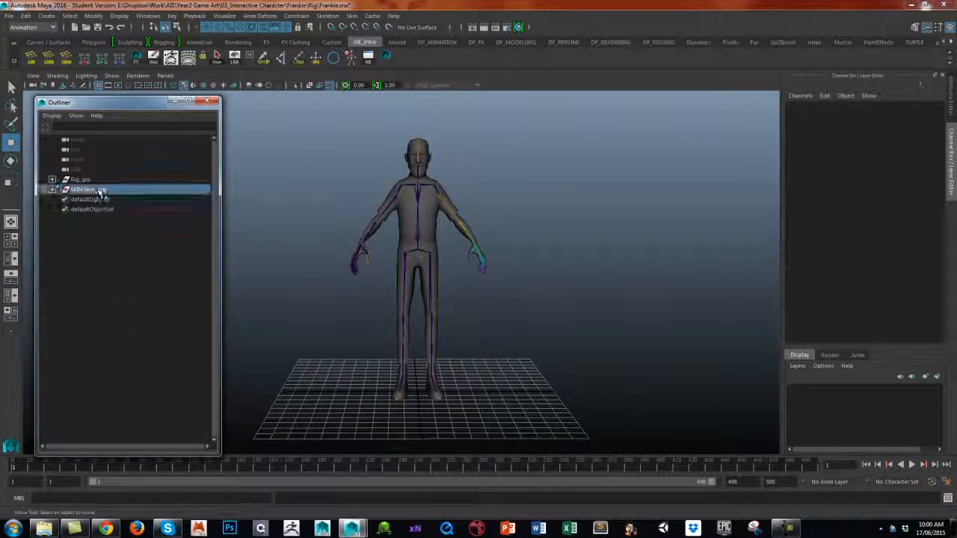
key(ctrl+h)
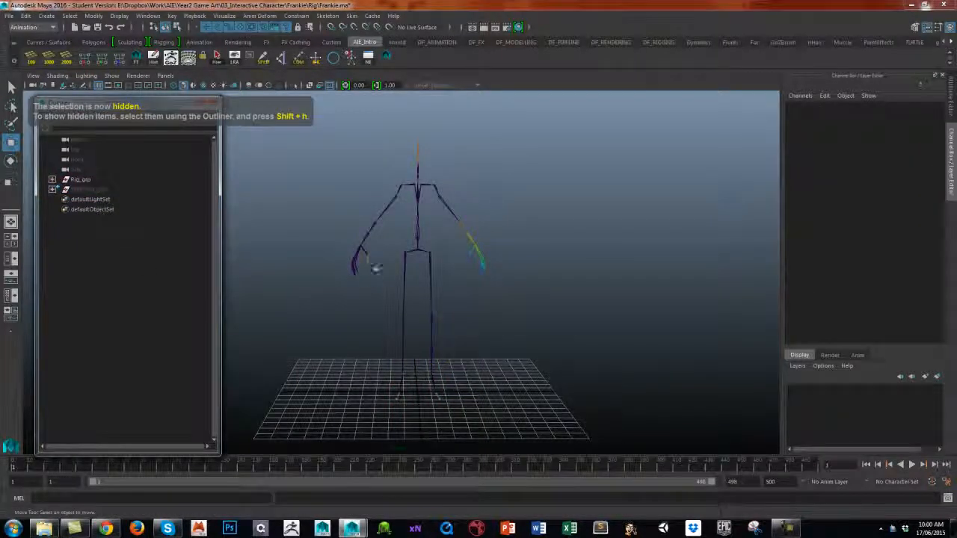
click(413, 238)
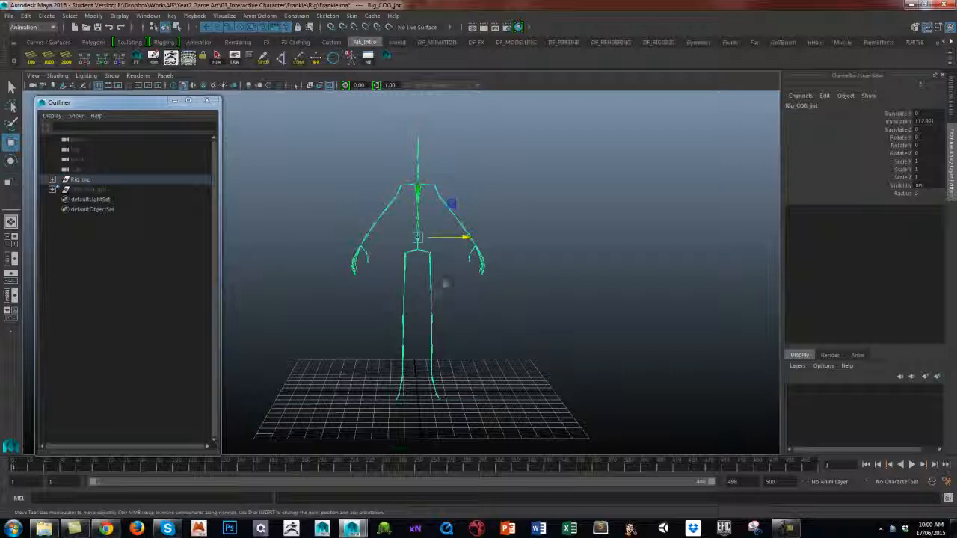
Save the rig scene as a new Maya ASCII file, Frankie_01.ma, in the Rig folder and reactivate the Move tool
click(10, 15)
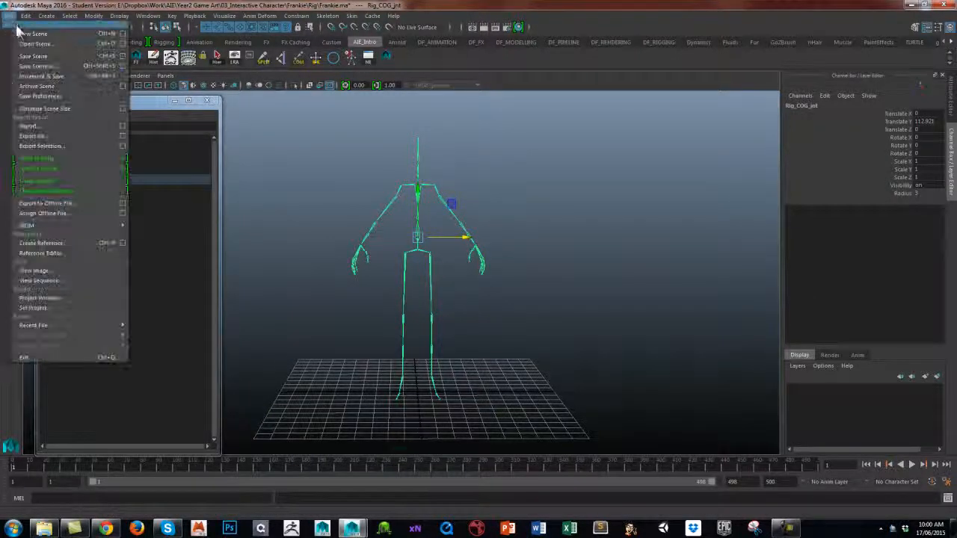
click(41, 66)
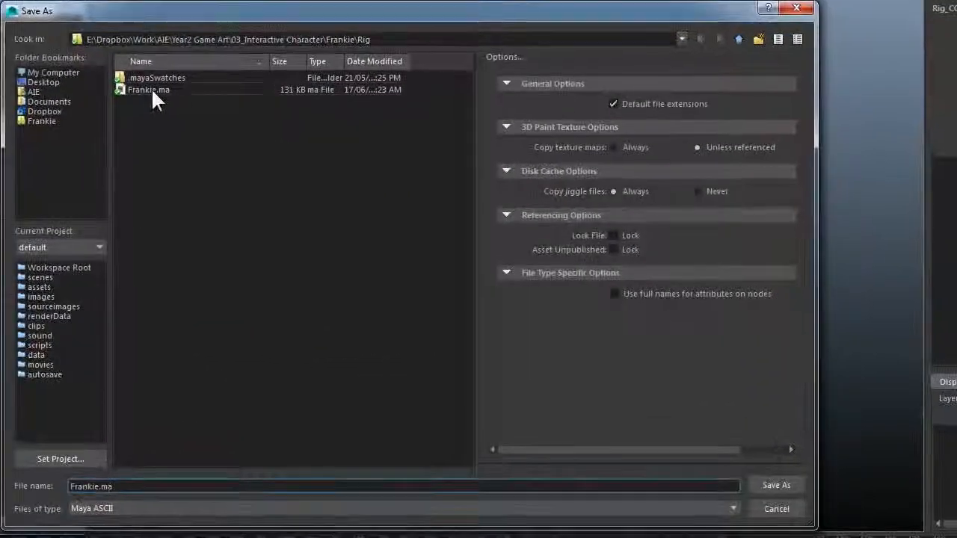
click(264, 159)
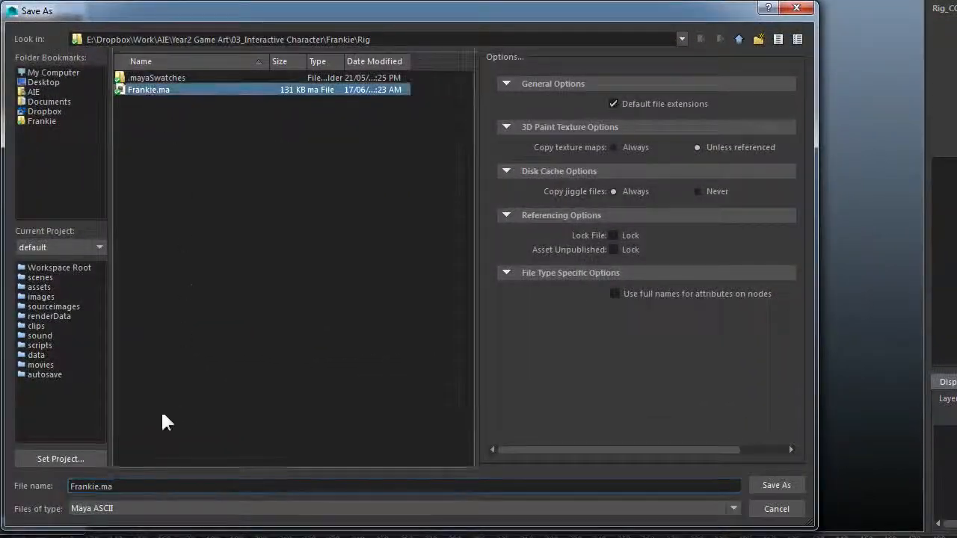
click(98, 485)
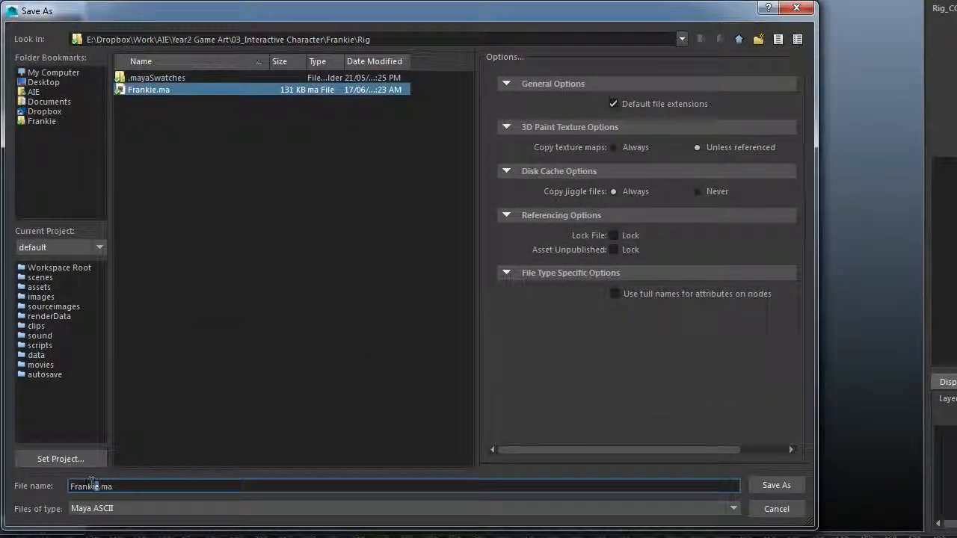
text(_01)
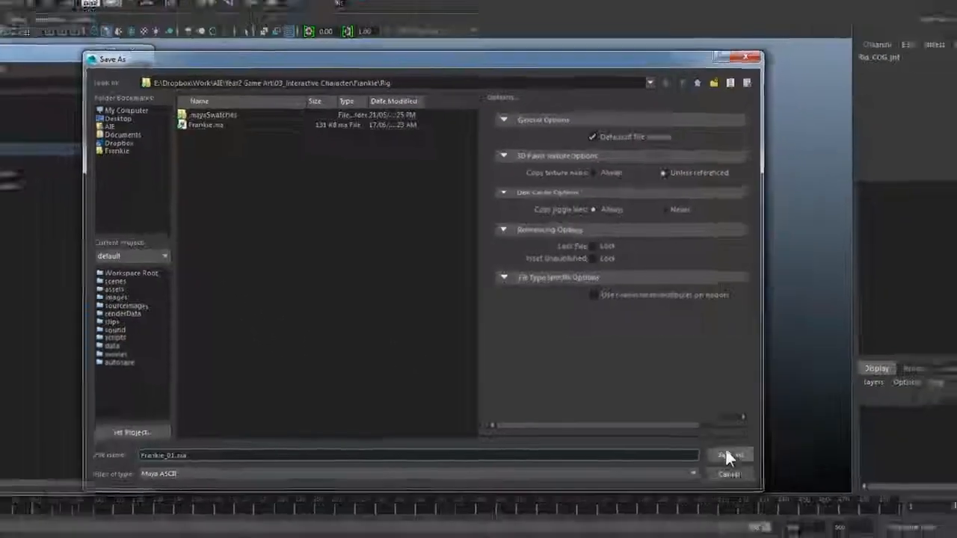
click(775, 485)
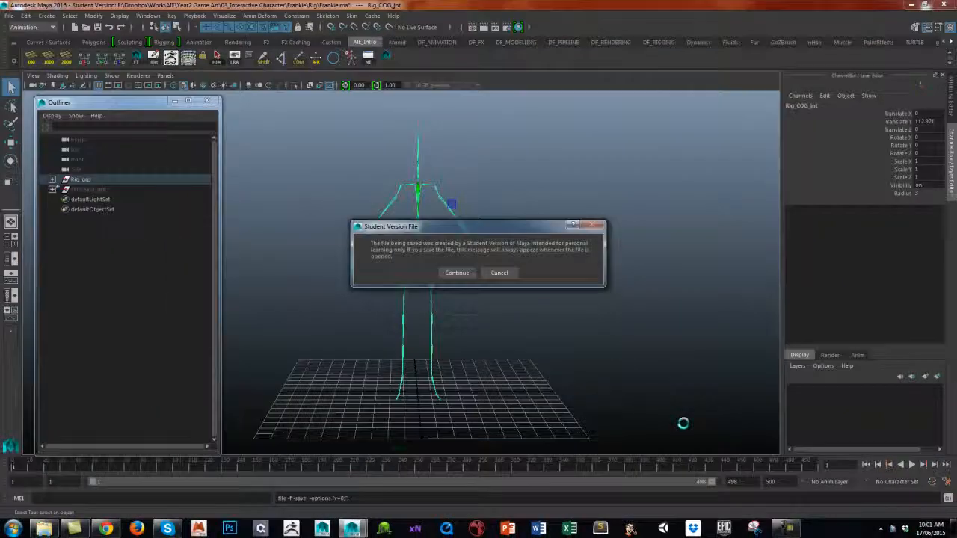
click(458, 272)
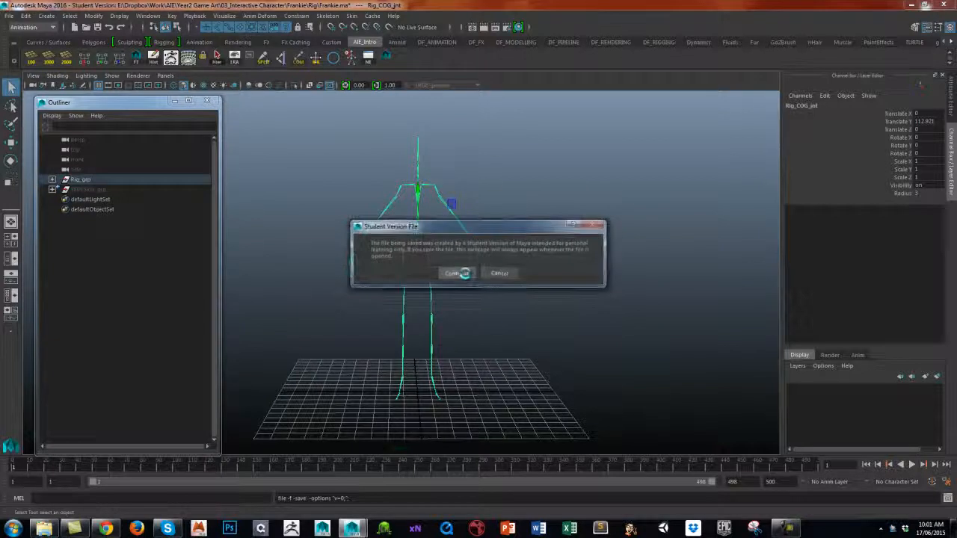
key(w)
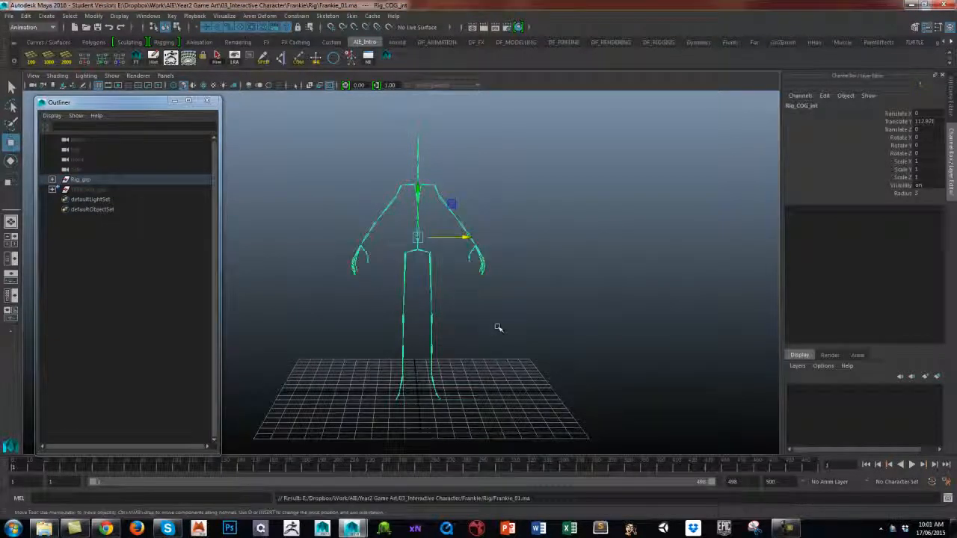